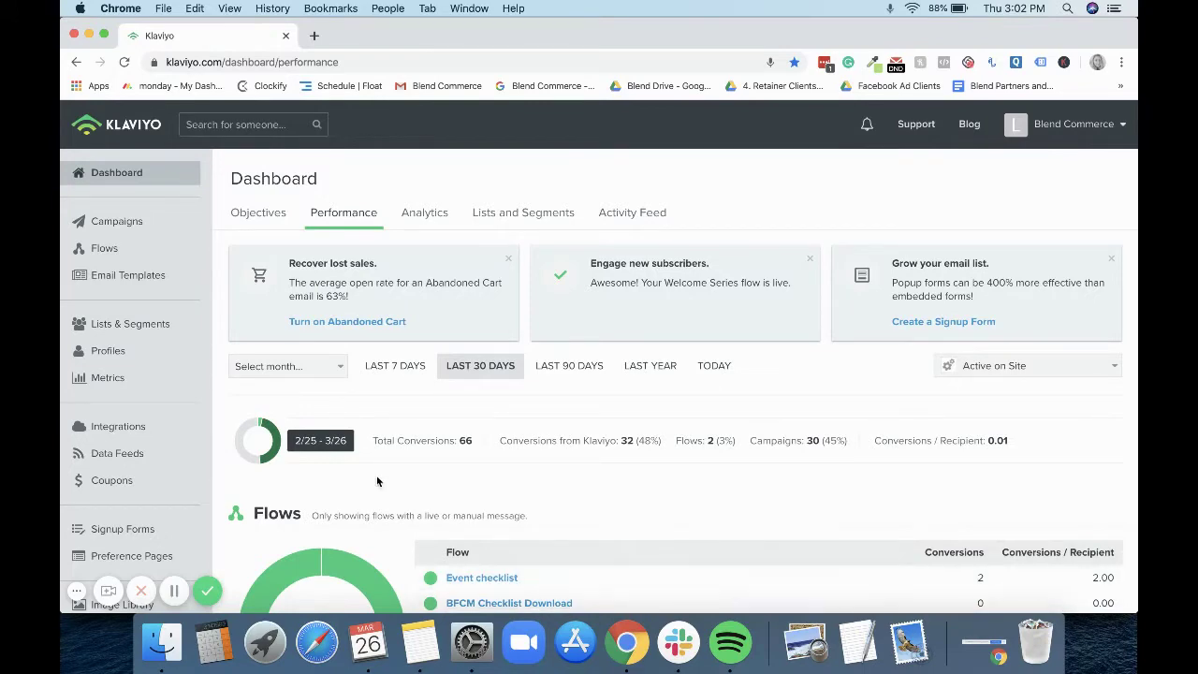
Go to Flows and open the Browse Ideas library of pre-built flow templates
click(106, 249)
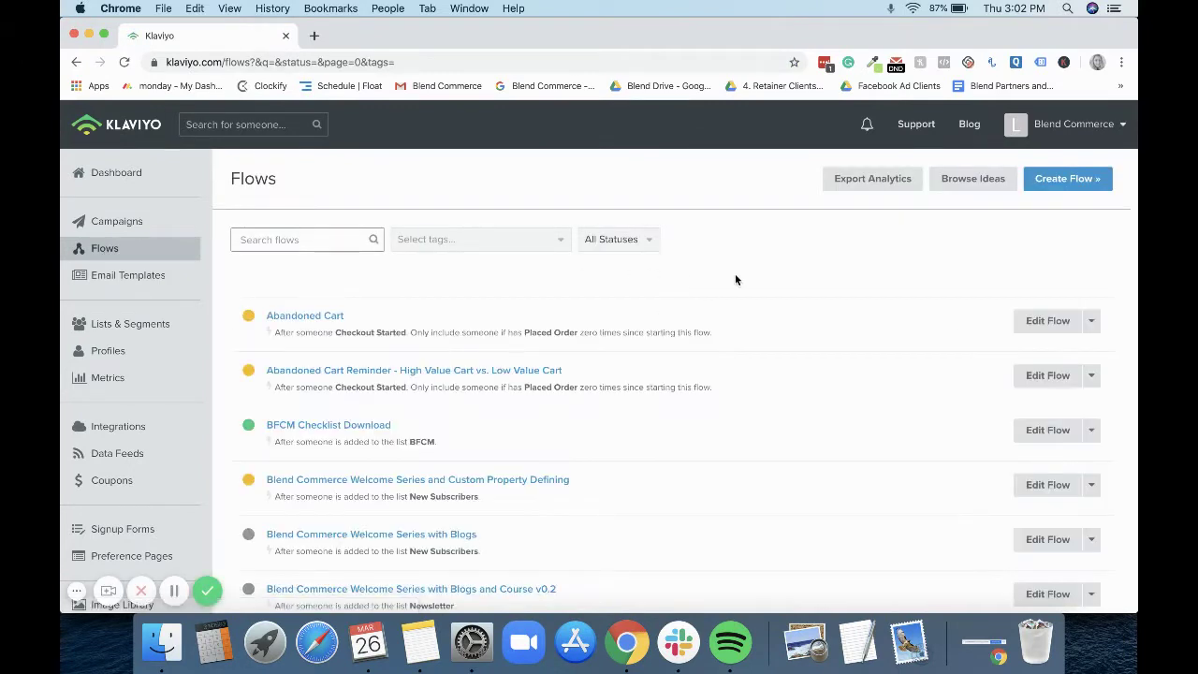
click(973, 191)
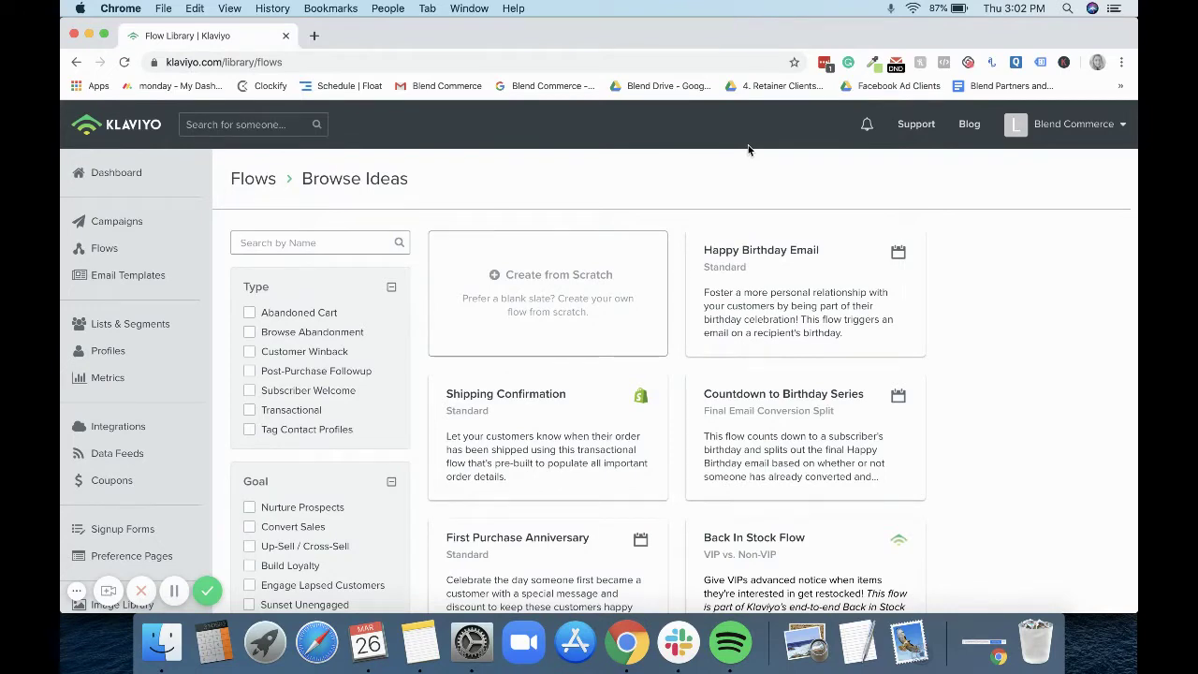
Search flow ideas for 'sun' and preview the Sunset Unengaged Subscribers (Customer vs. Non-Customer) template
click(300, 245)
text(suns)
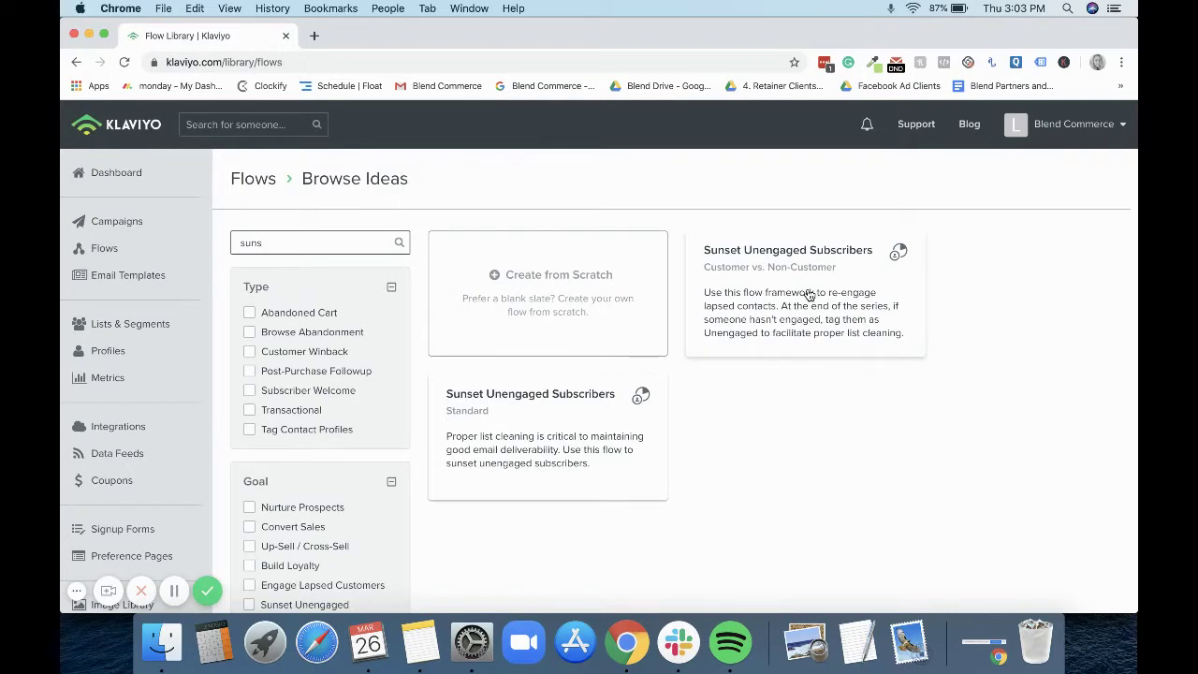
click(808, 294)
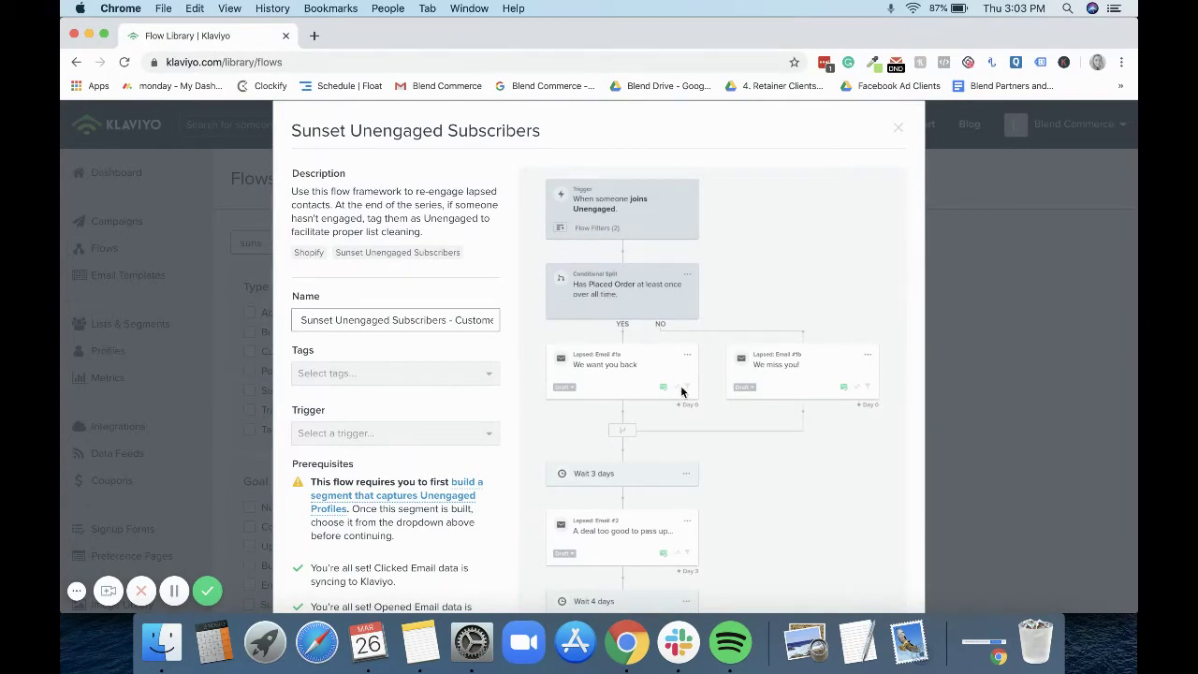
scroll(683, 393, down, 10)
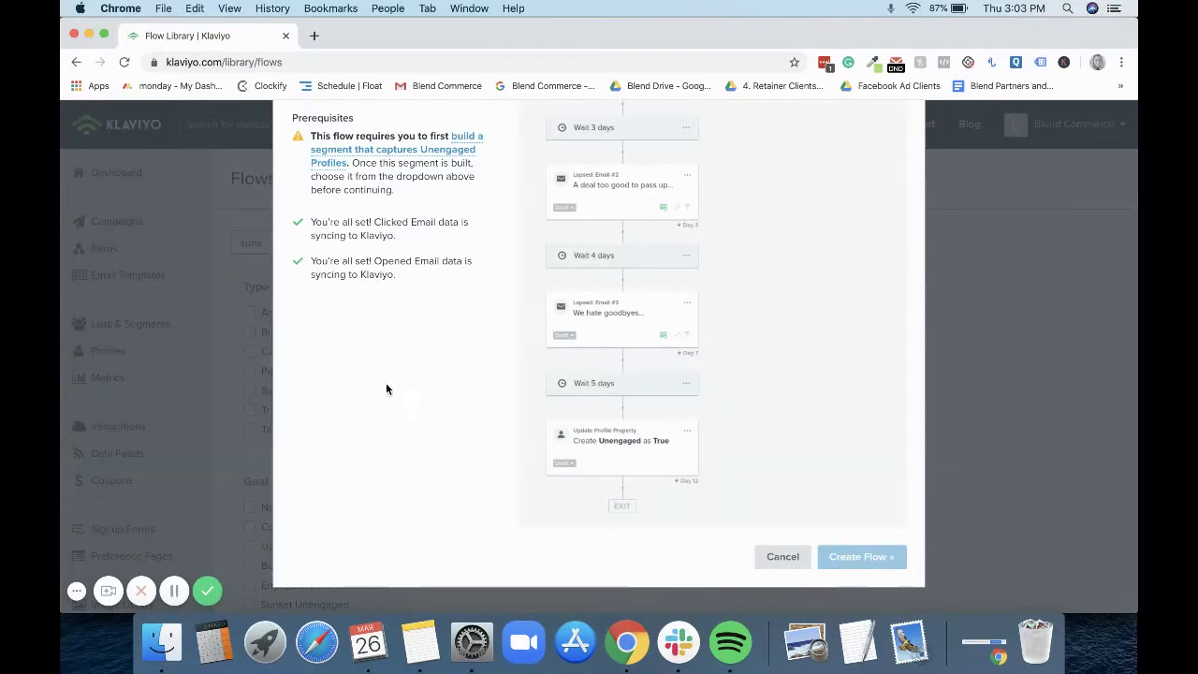
scroll(393, 389, up, 4)
scroll(404, 397, up, 3)
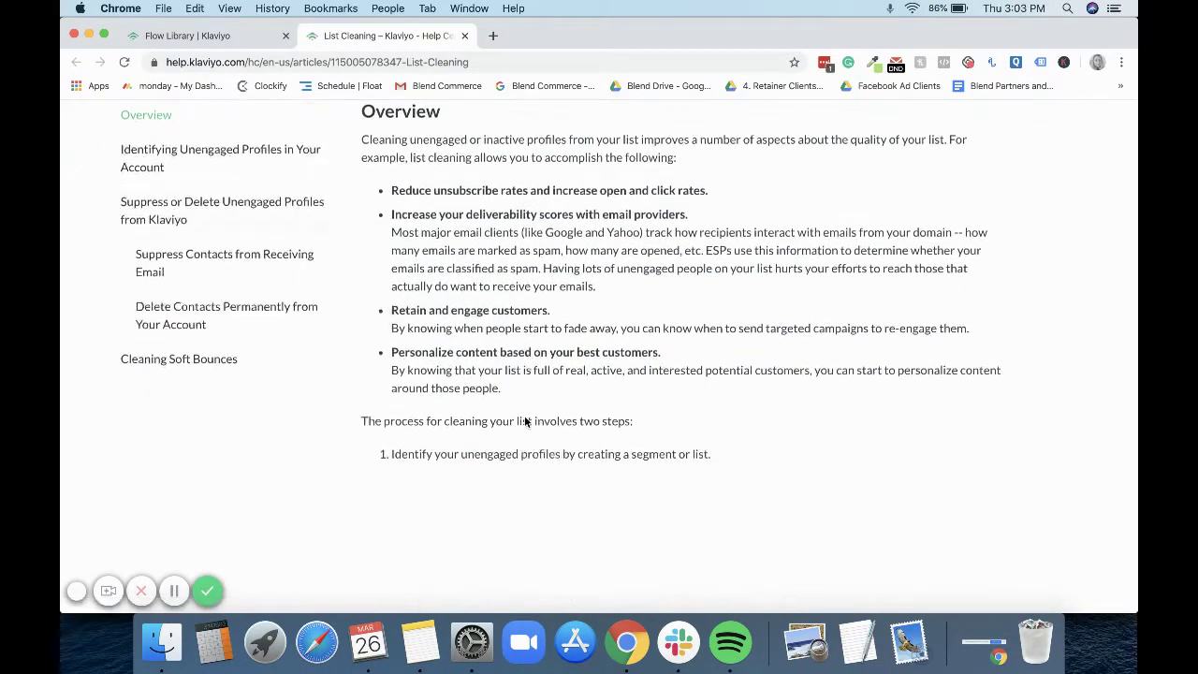
Read through the List Cleaning help article on building an unengaged segment
scroll(524, 421, down, 4)
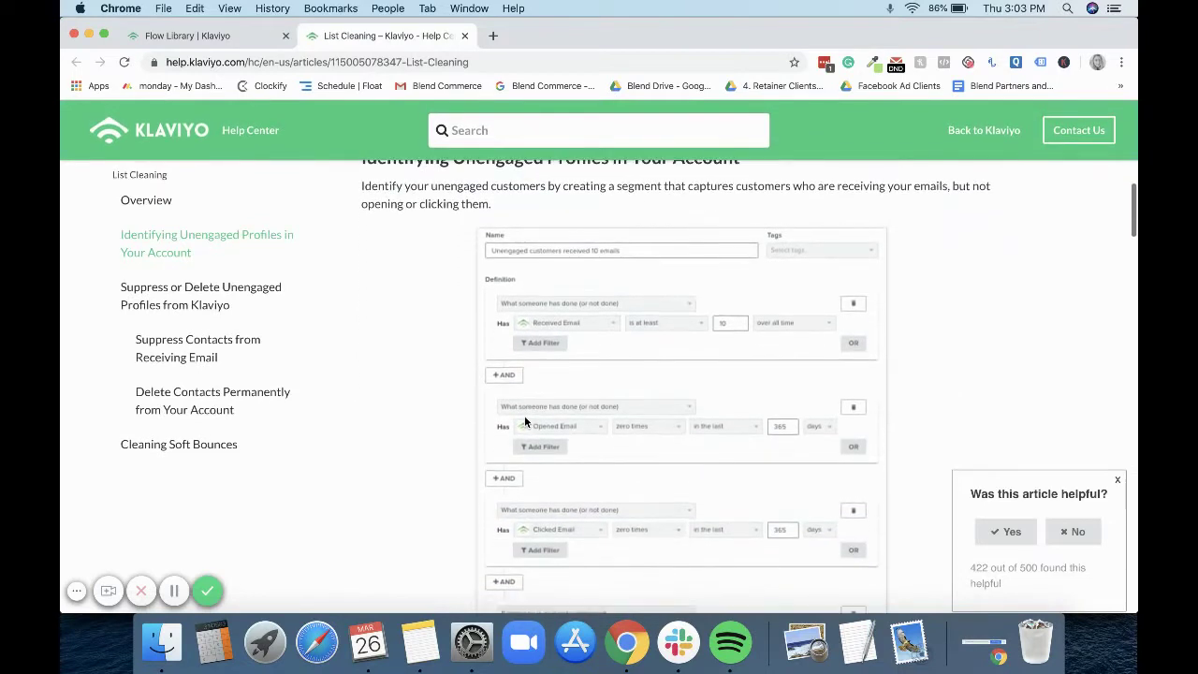
scroll(524, 422, down, 1)
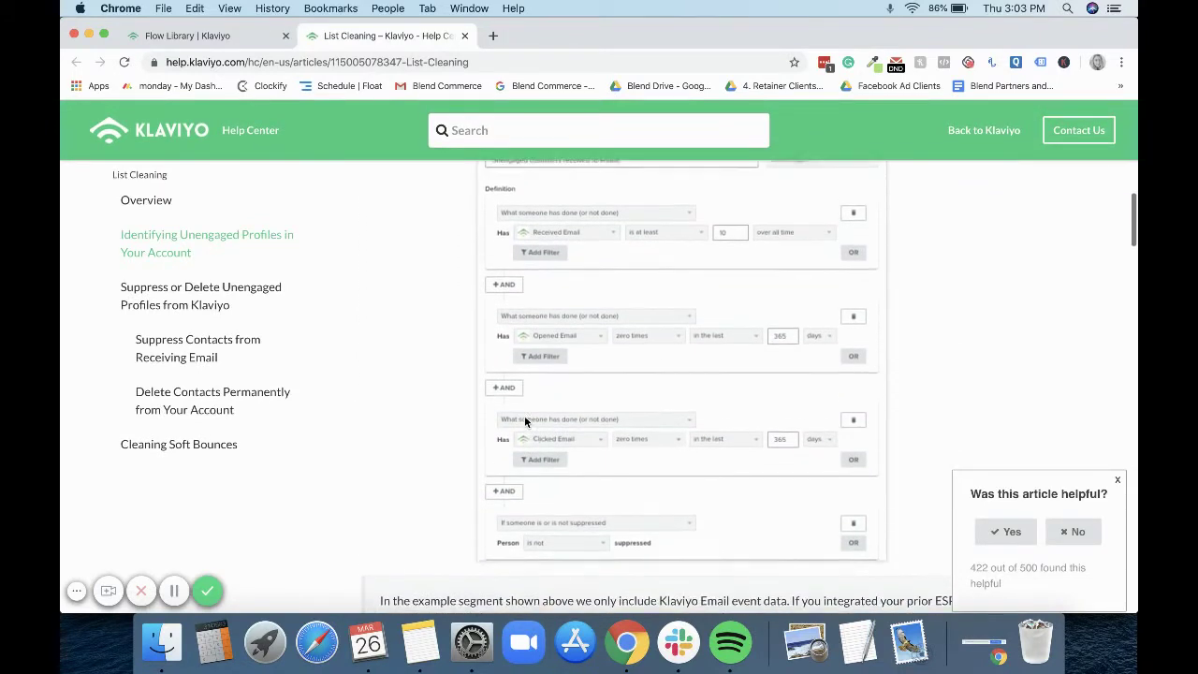
scroll(524, 422, up, 2)
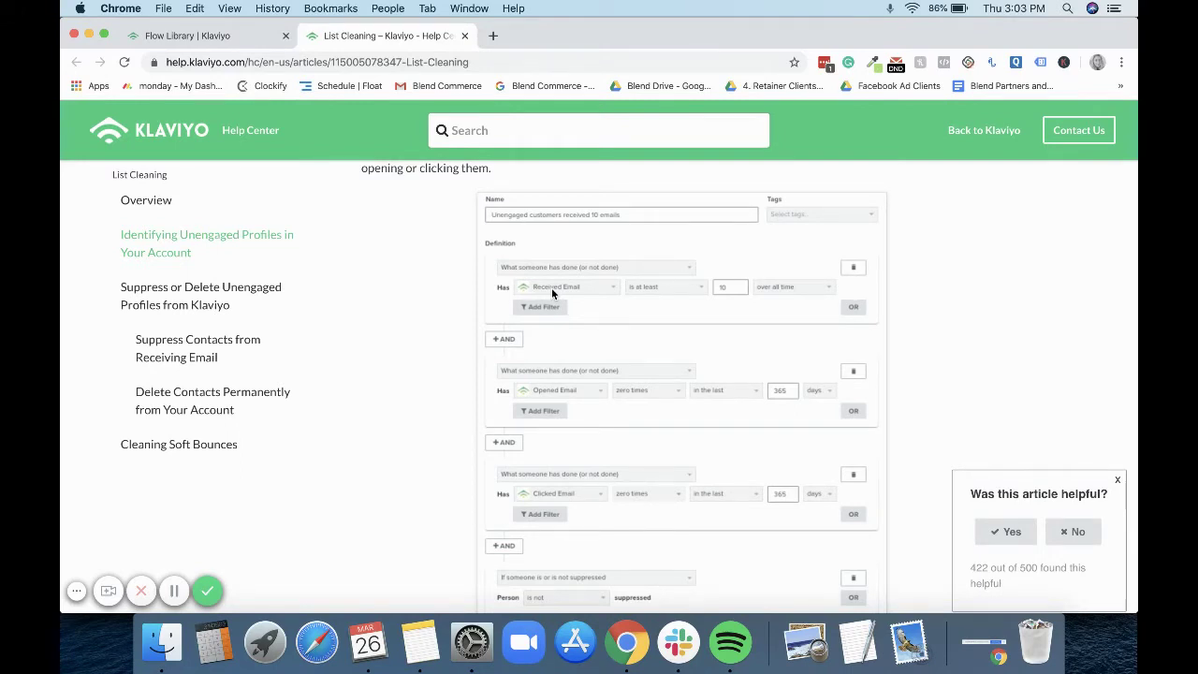
scroll(561, 445, down, 2)
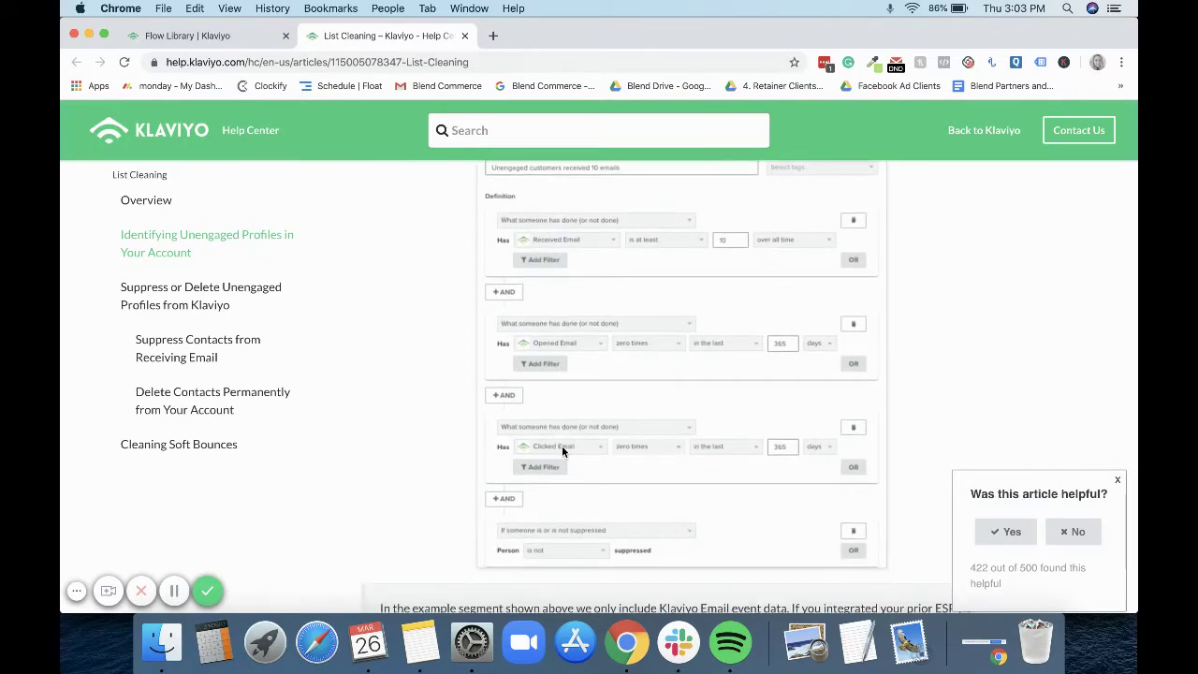
click(254, 42)
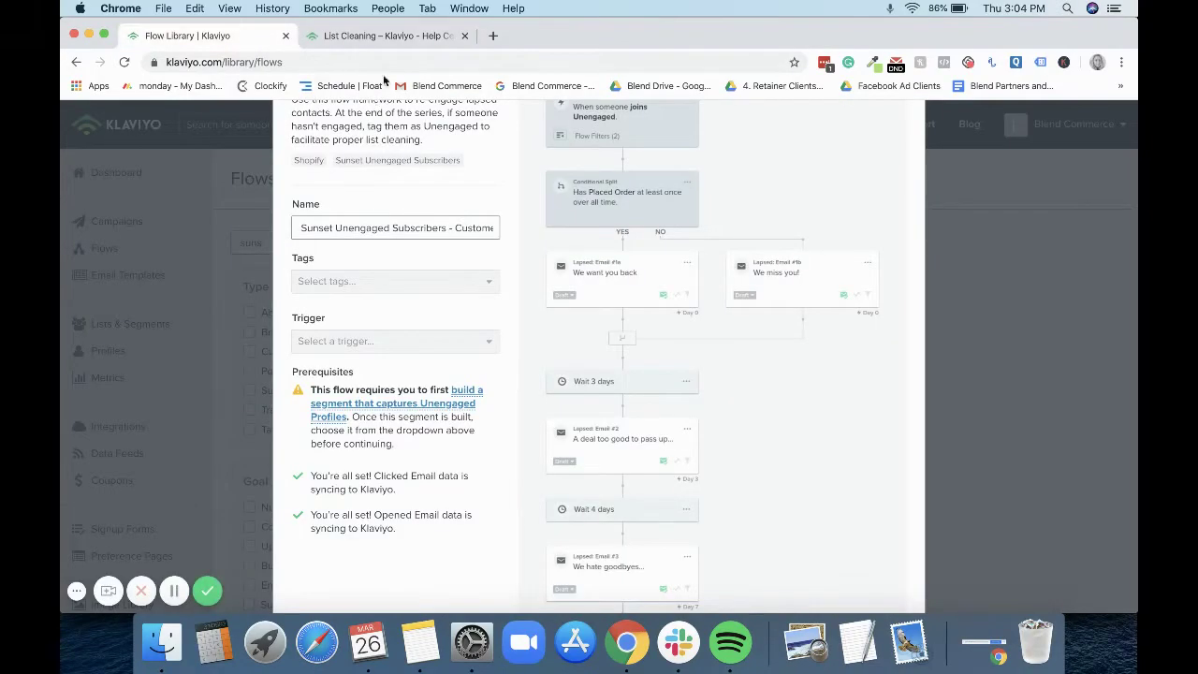
click(391, 37)
scroll(491, 345, down, 10)
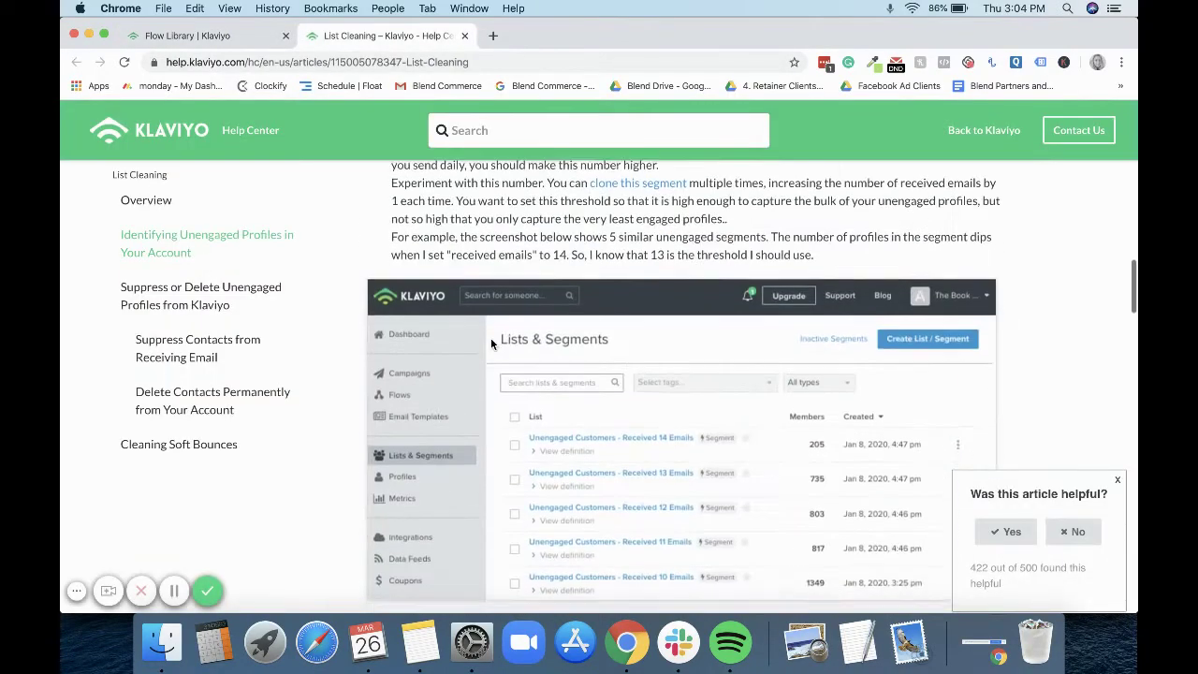
scroll(491, 337, down, 15)
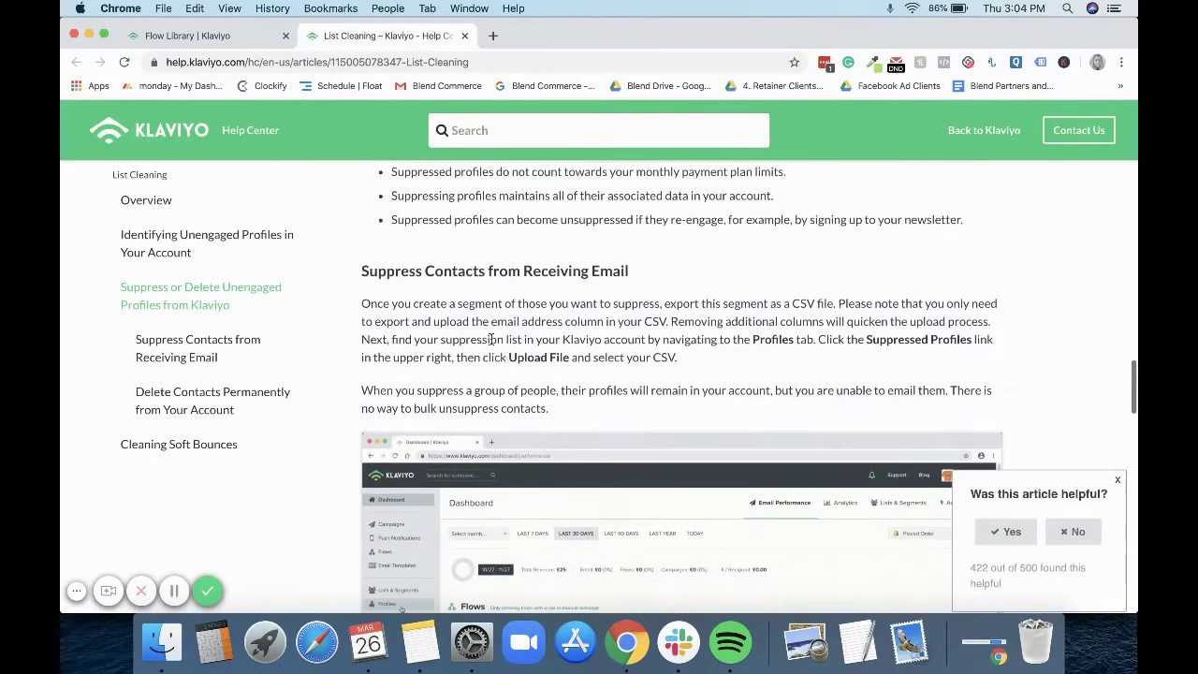
scroll(490, 337, down, 15)
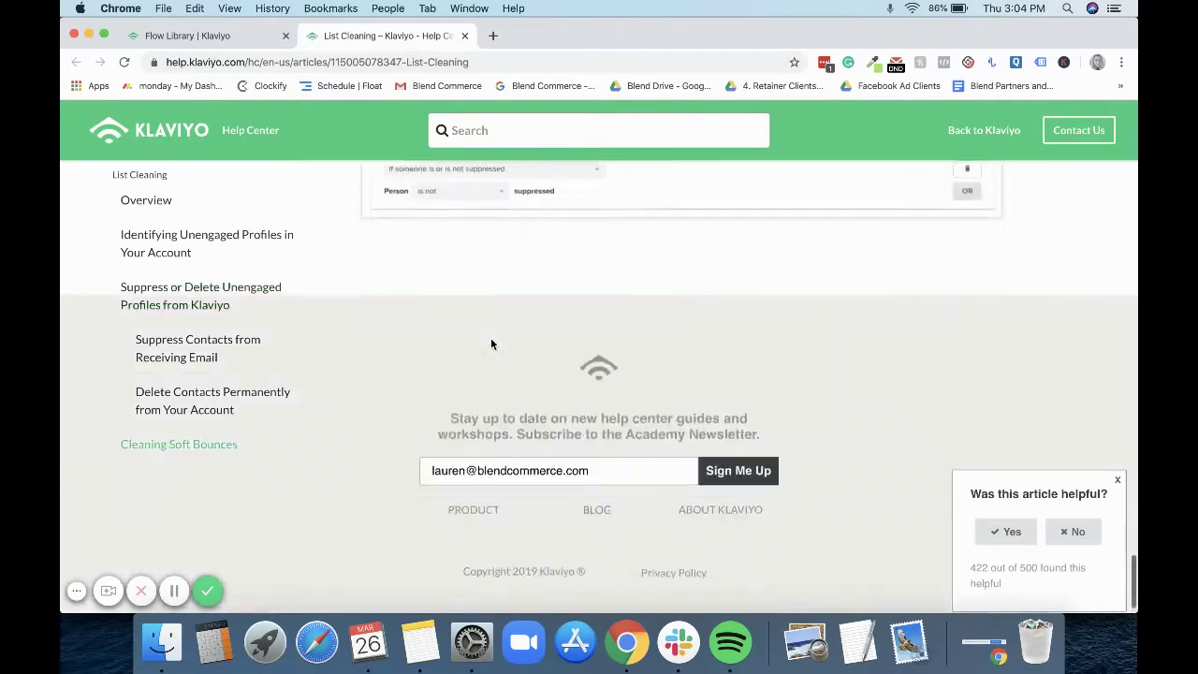
scroll(490, 336, up, 10)
scroll(490, 341, up, 20)
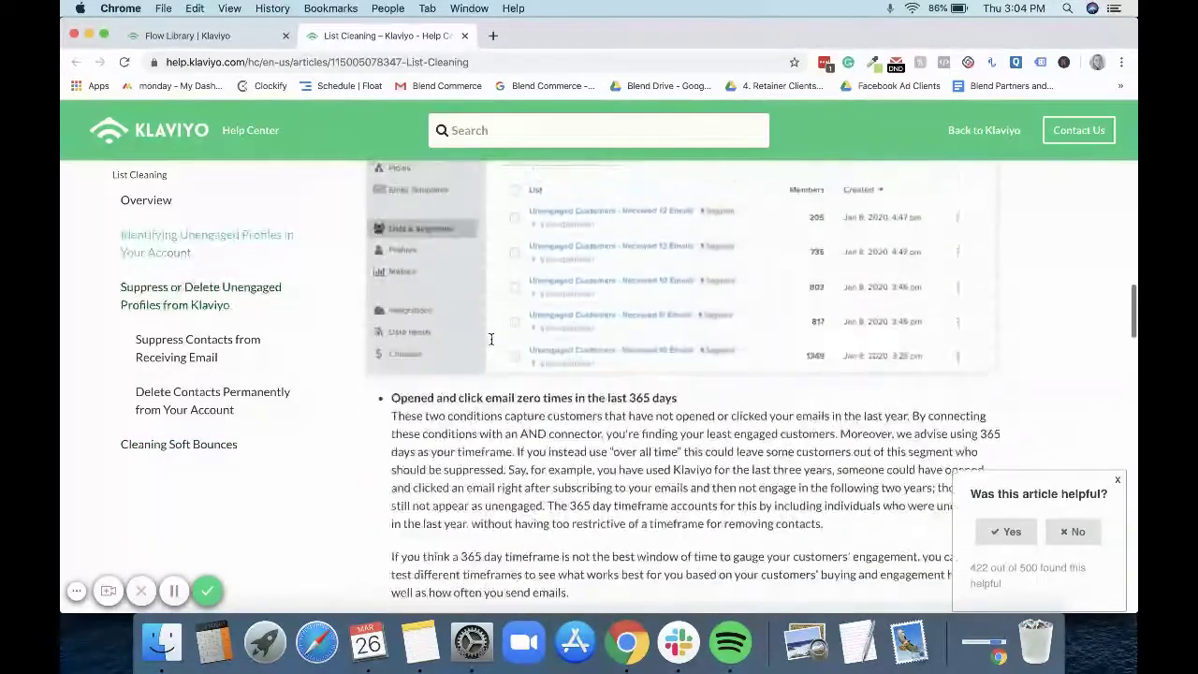
scroll(490, 339, up, 10)
scroll(490, 339, down, 5)
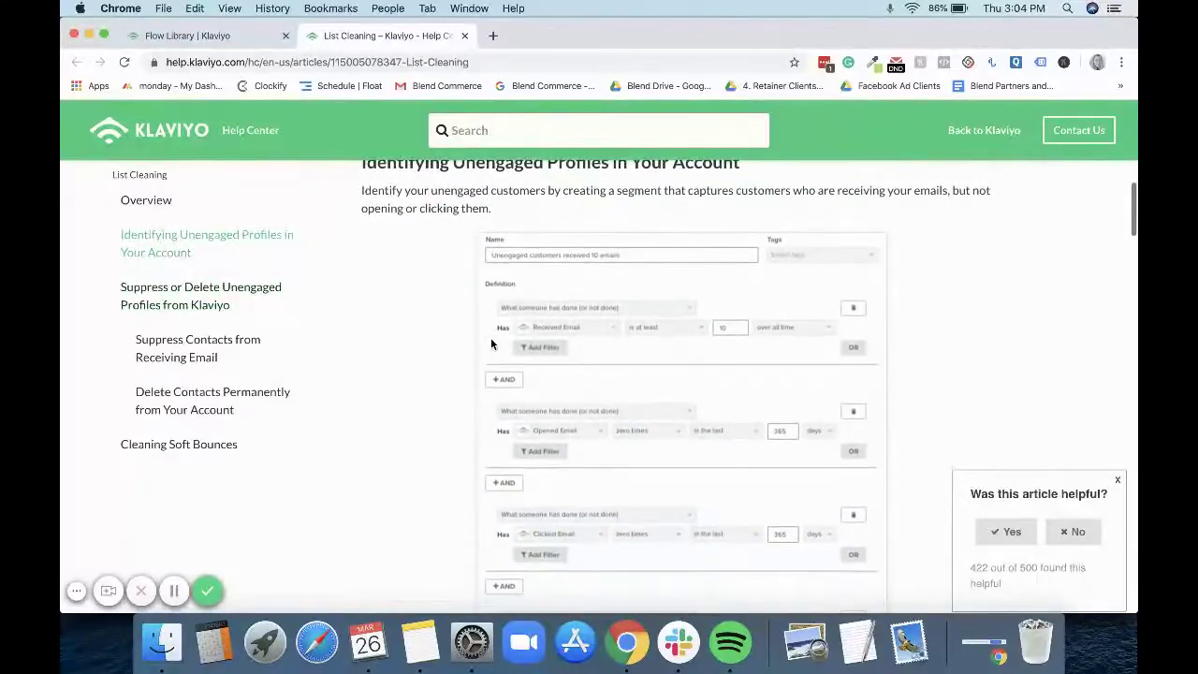
Return to the flow library tab and close the Sunset Unengaged template preview
click(231, 38)
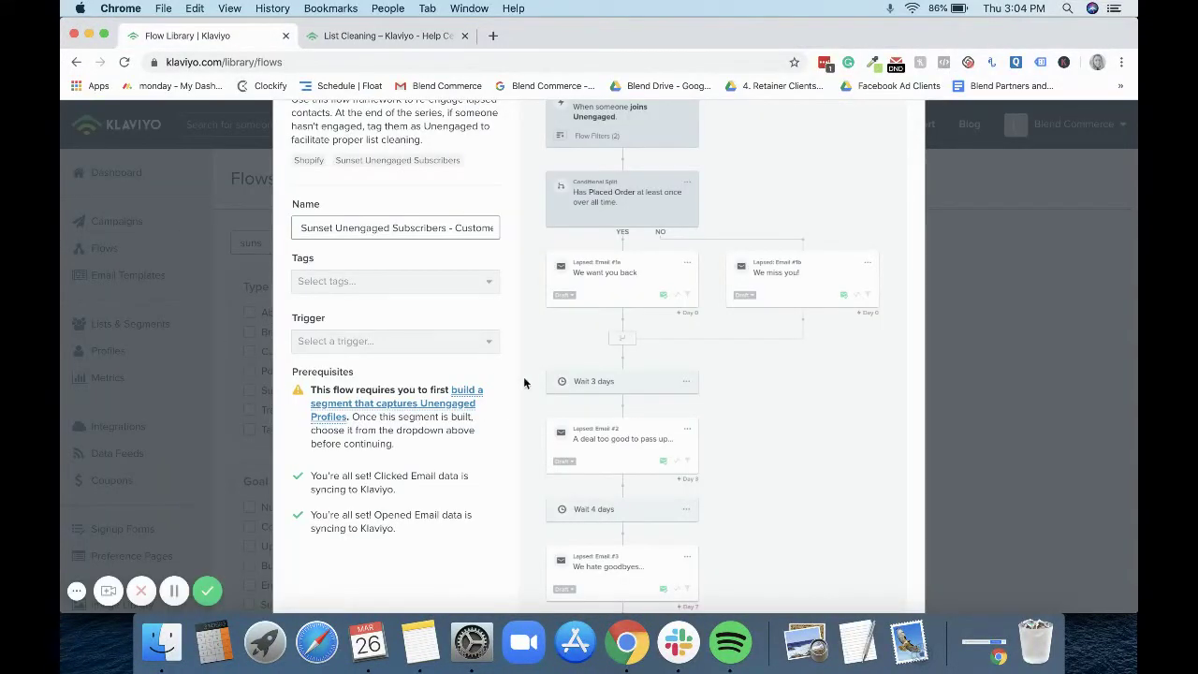
scroll(545, 407, down, 5)
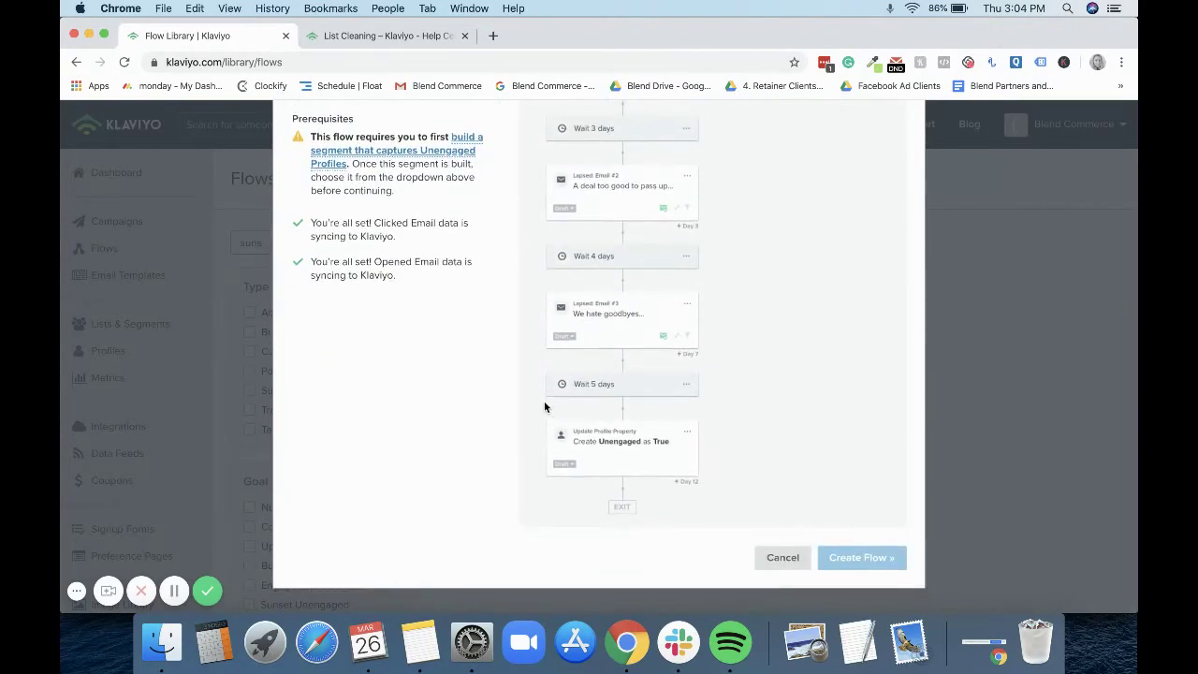
scroll(580, 374, up, 5)
click(902, 156)
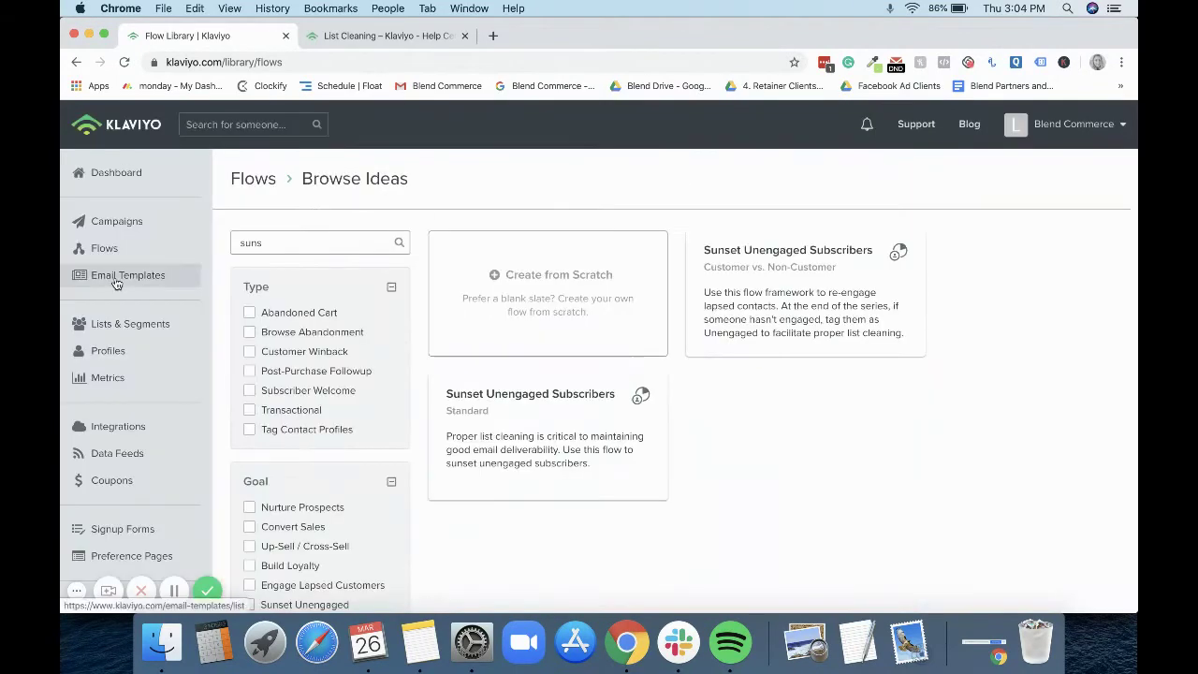
Create a new segment from Lists & Segments named 'Sunset Unengaged Subscribers'
click(117, 327)
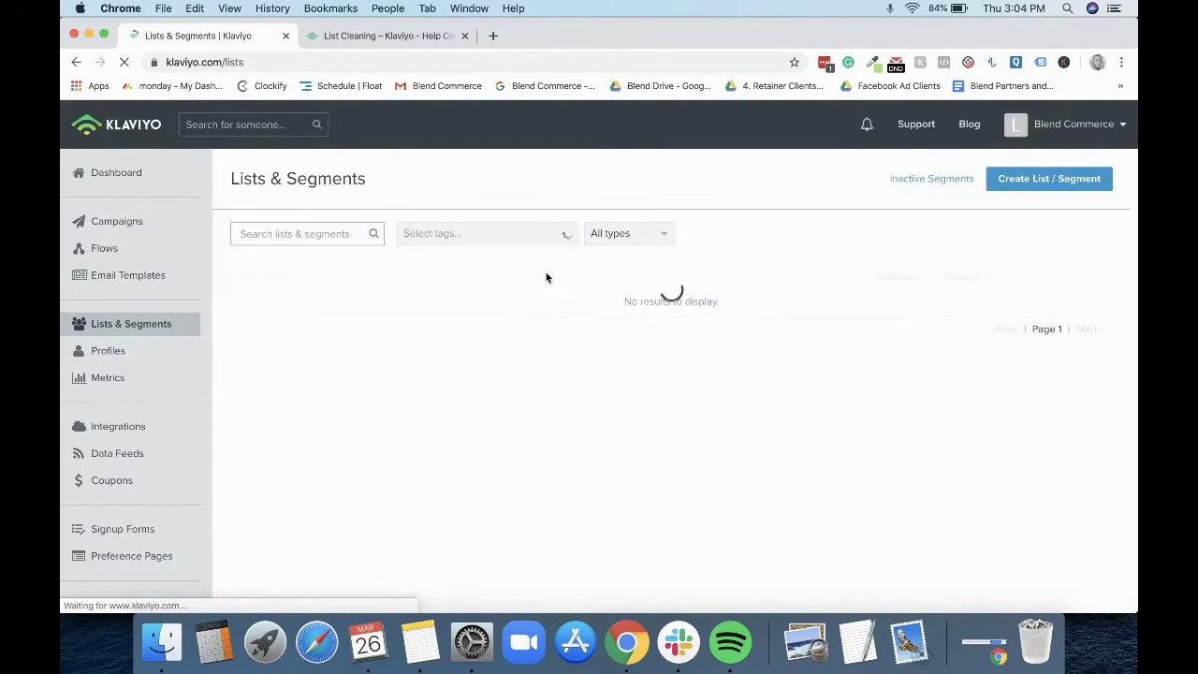
click(1051, 184)
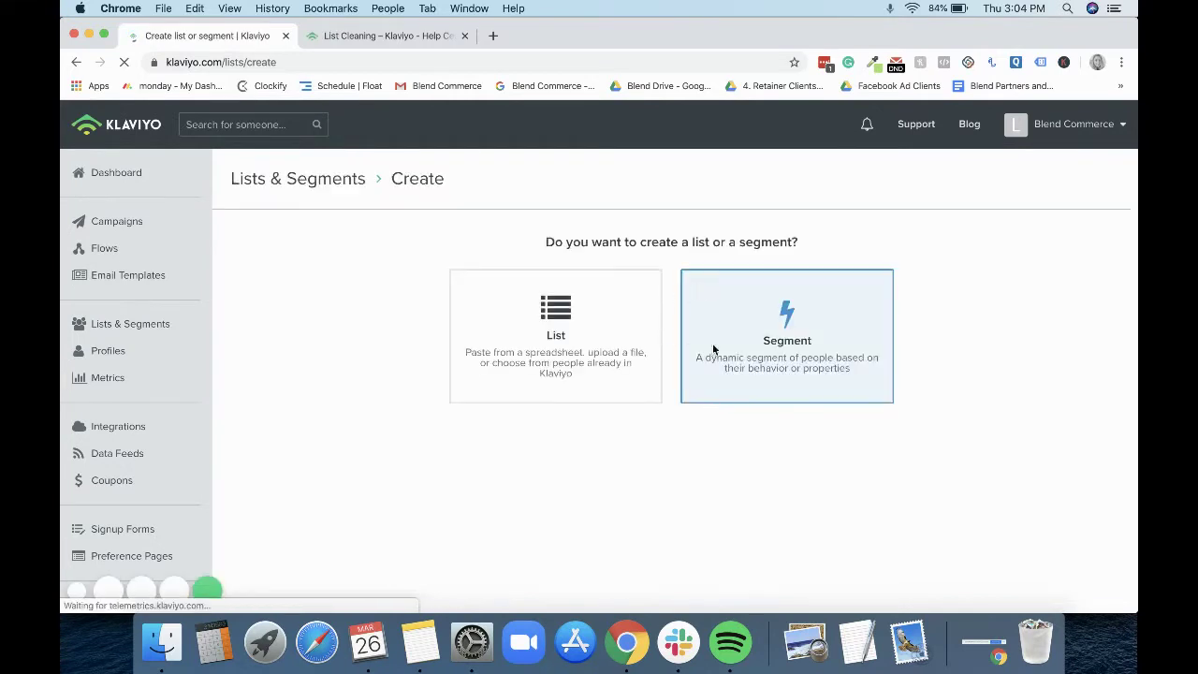
click(736, 350)
click(431, 283)
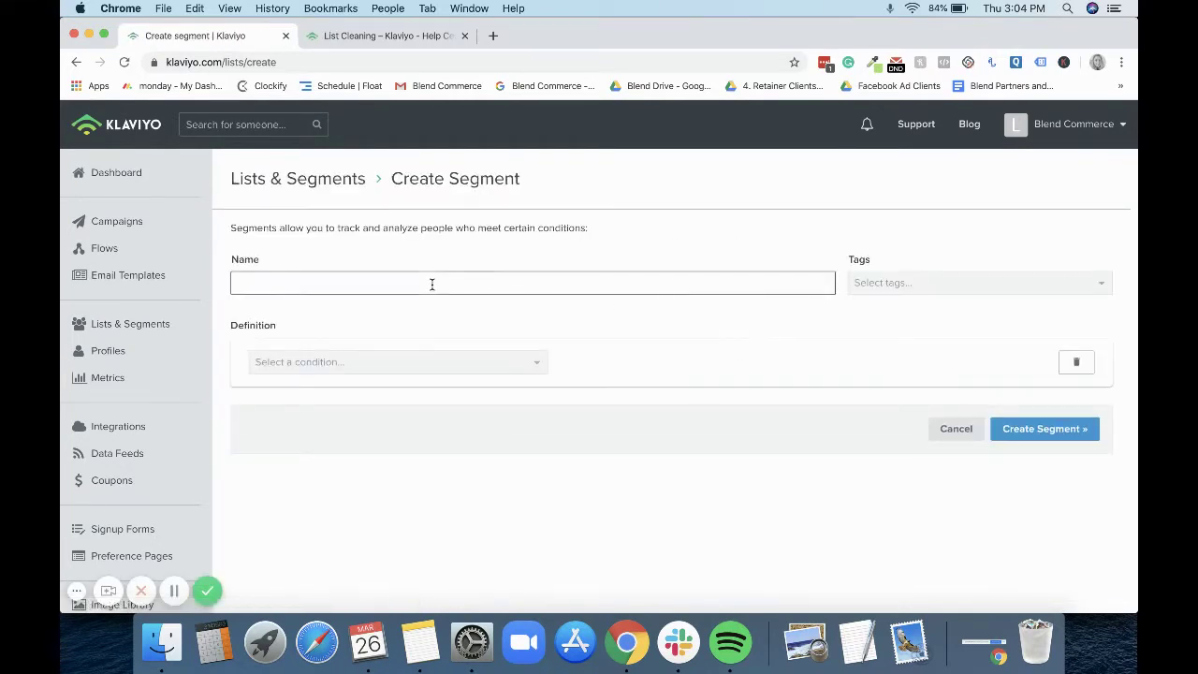
text(Sunset )
text(Une)
text(engag)
text(ed U)
text(ubscri)
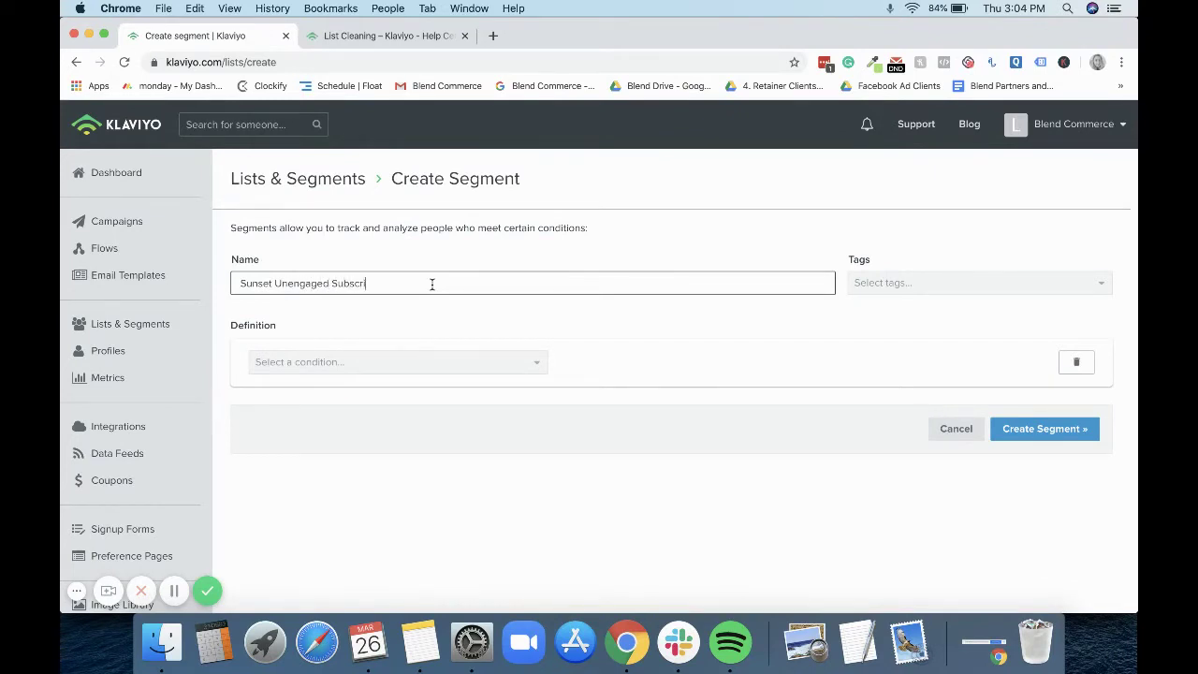
text(bers)
Add the first condition: Received Email is at least 10 times over all time
click(325, 370)
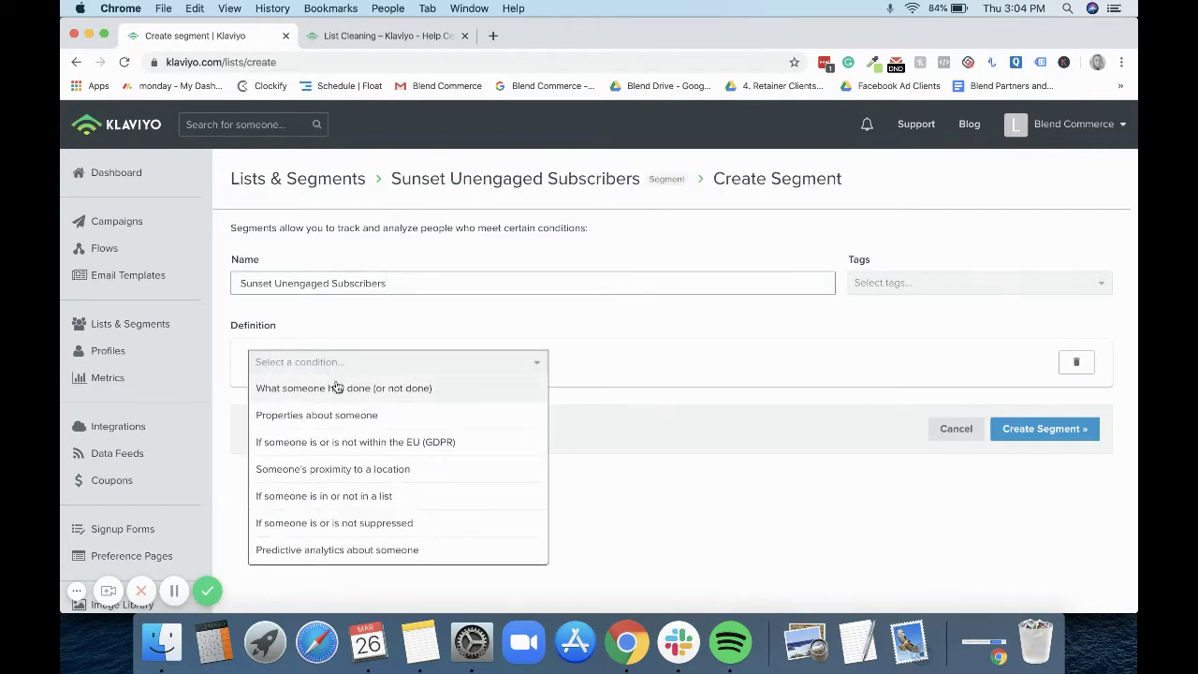
click(337, 387)
click(328, 399)
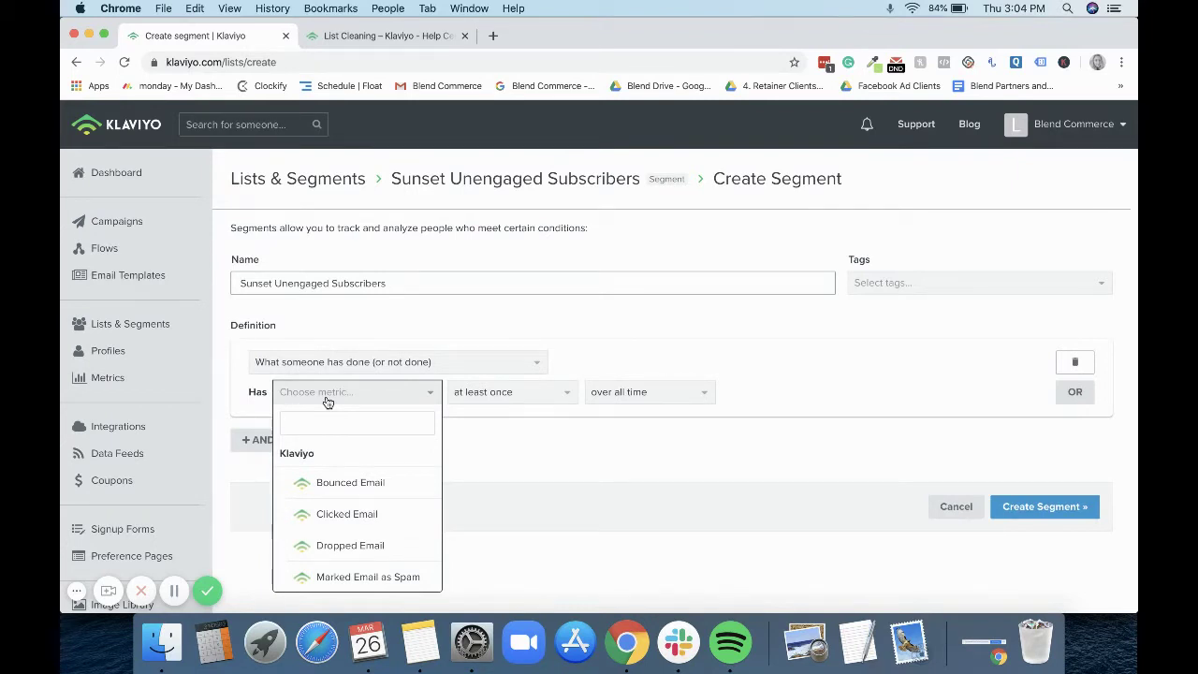
text(re)
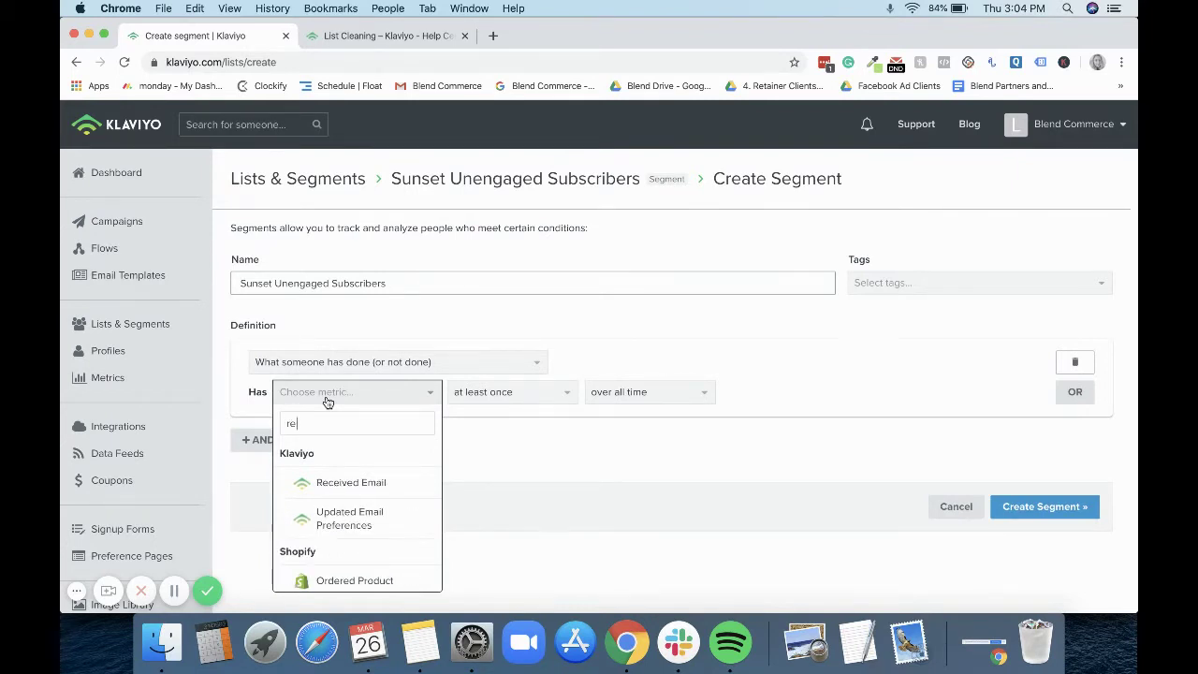
click(347, 483)
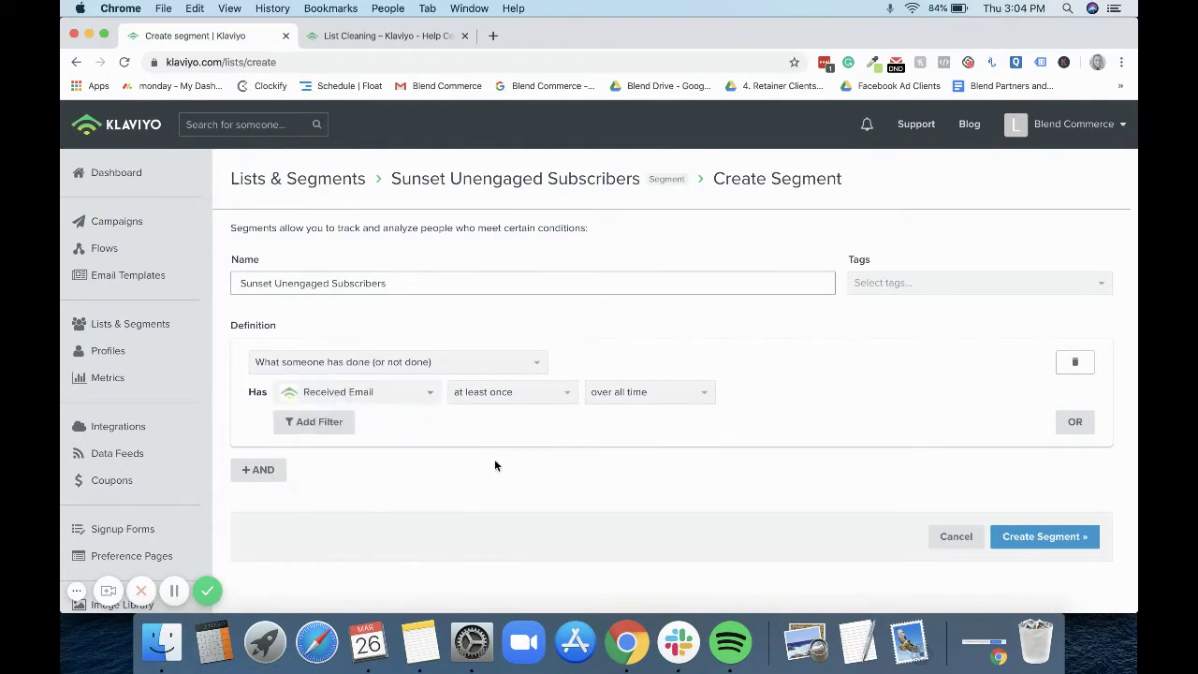
click(553, 393)
scroll(497, 487, down, 3)
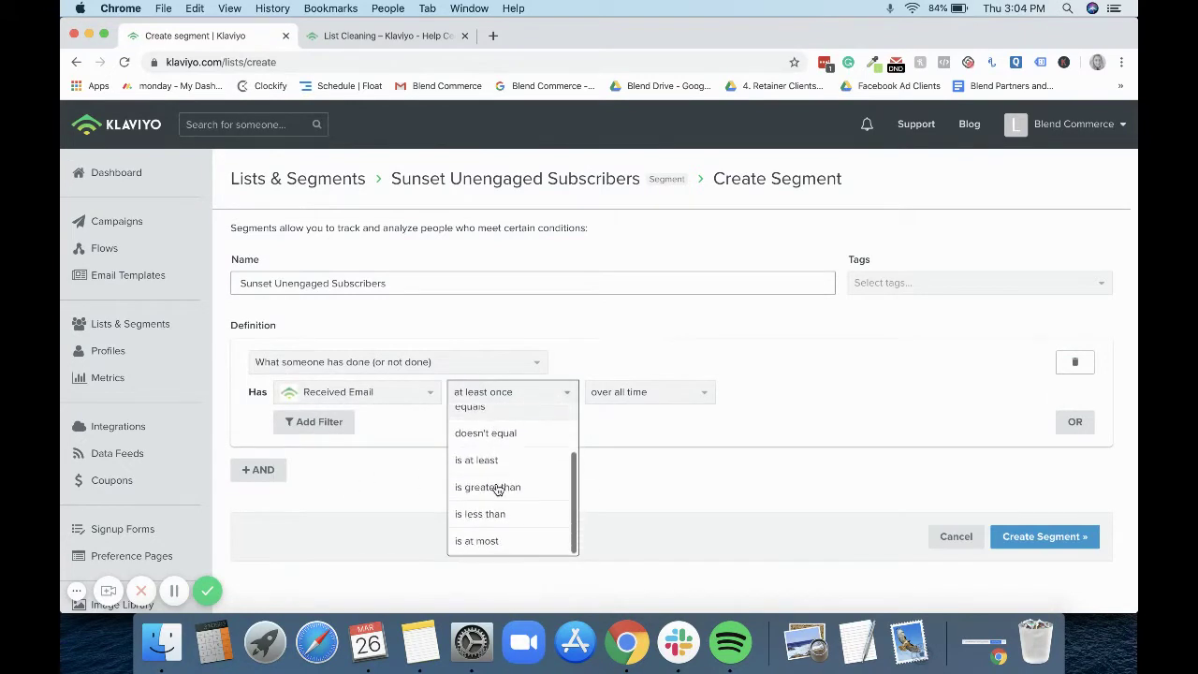
click(486, 461)
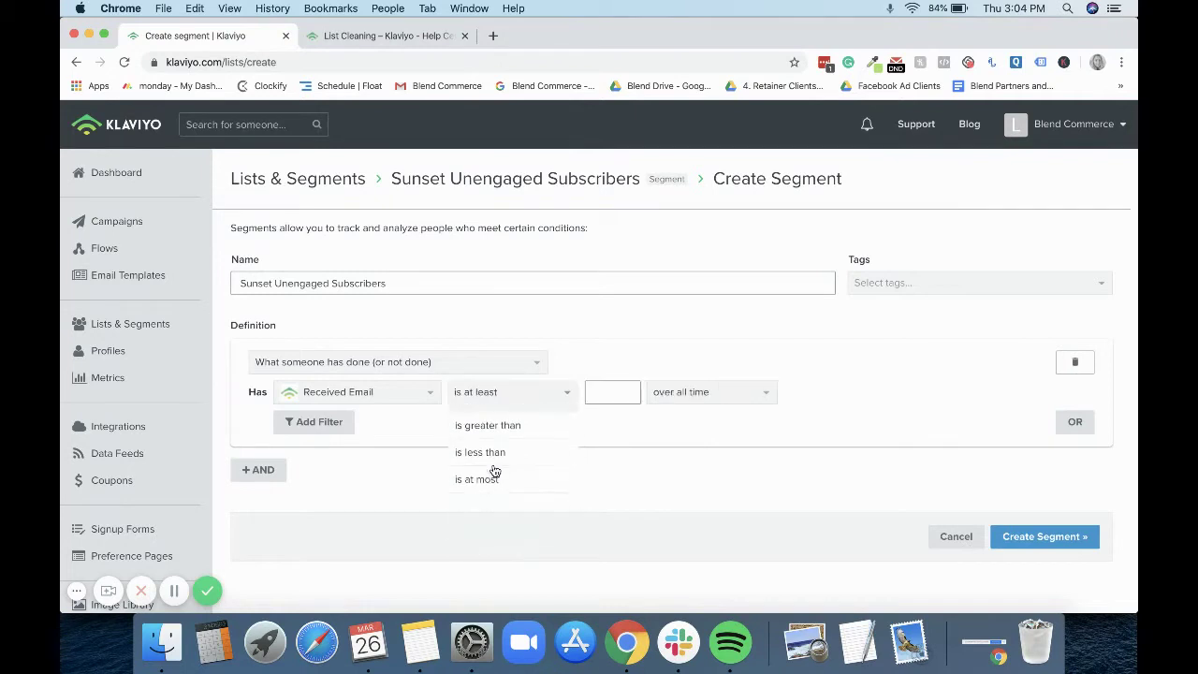
click(603, 395)
text(10)
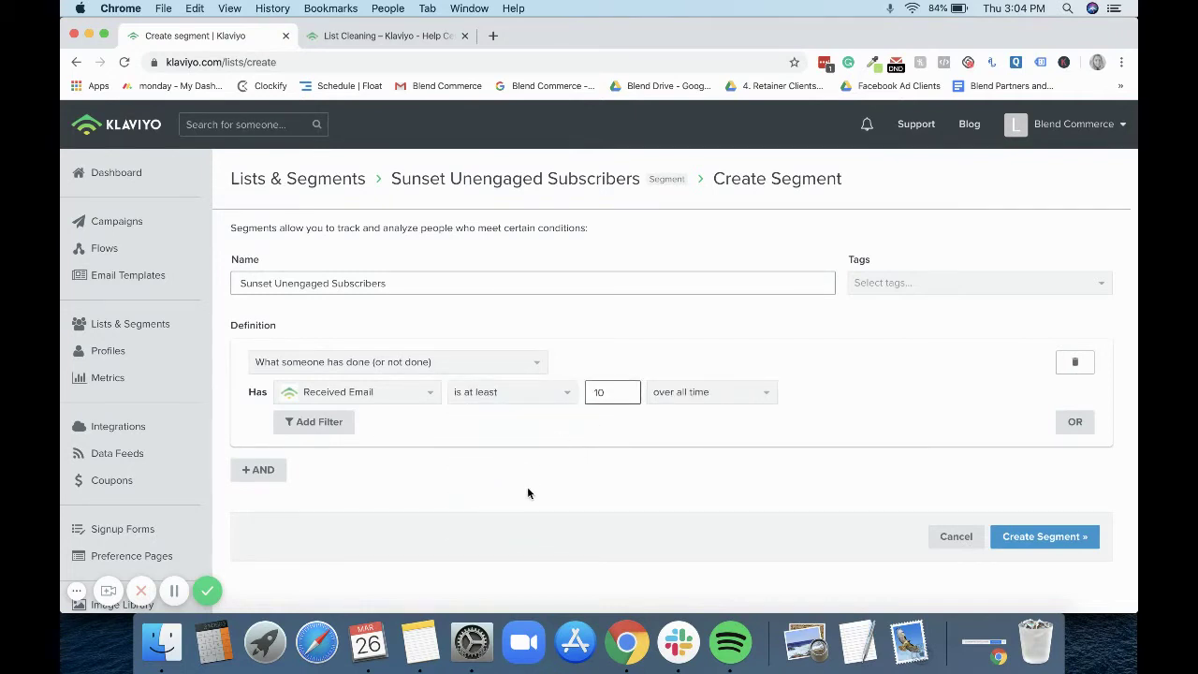
click(527, 493)
Add a second AND condition based on the Opened Email metric
click(268, 471)
scroll(433, 502, down, 1)
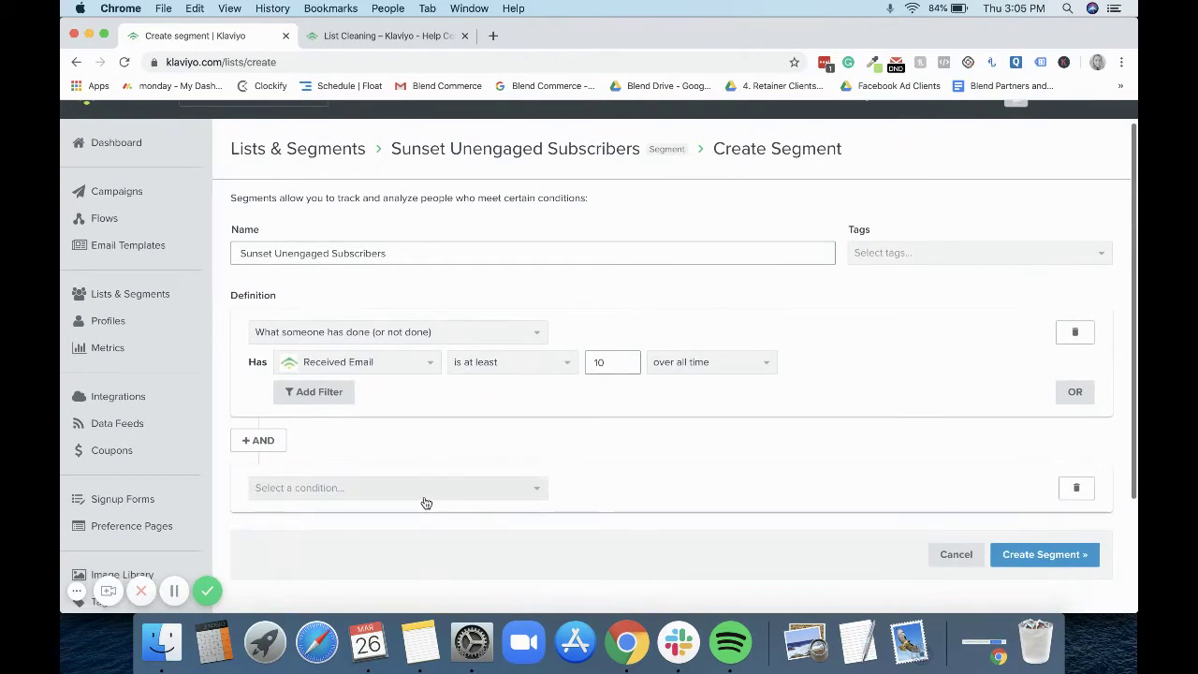
click(426, 502)
click(409, 512)
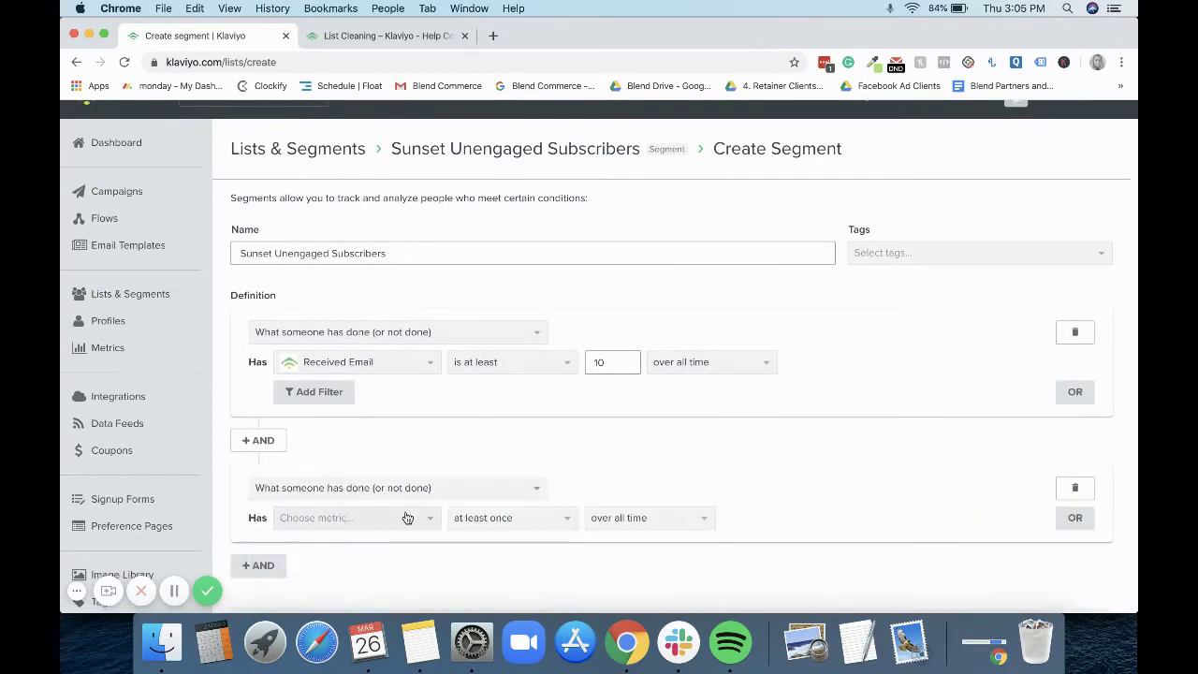
click(407, 517)
text(opened)
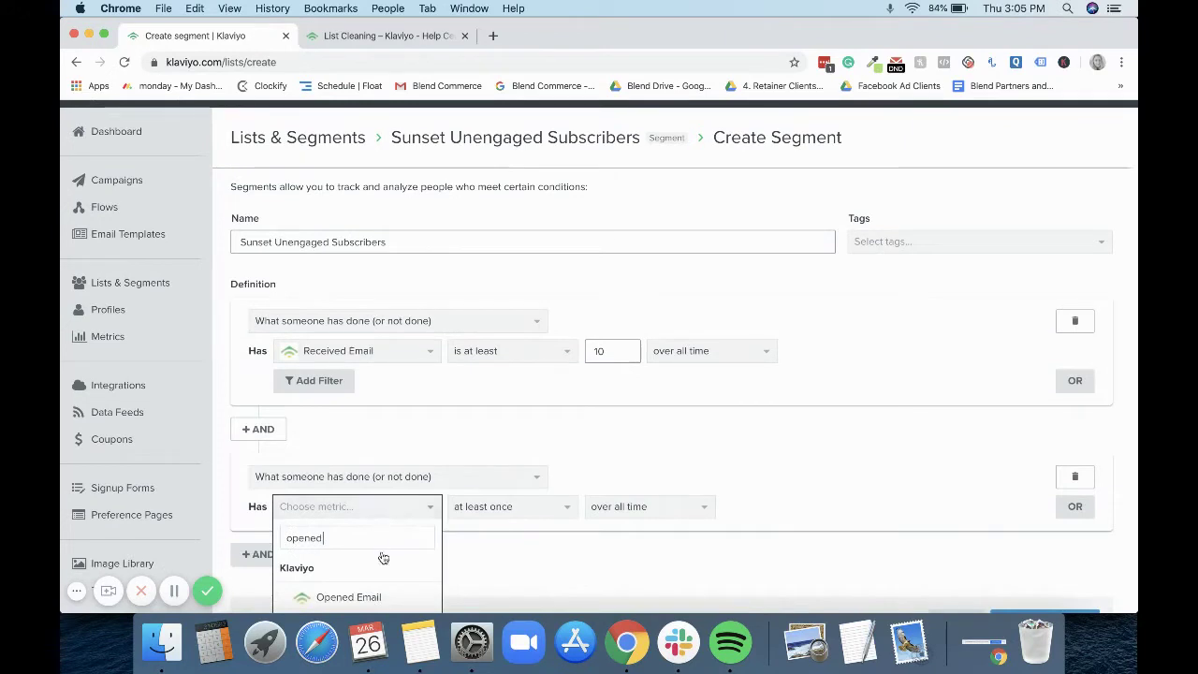
click(371, 596)
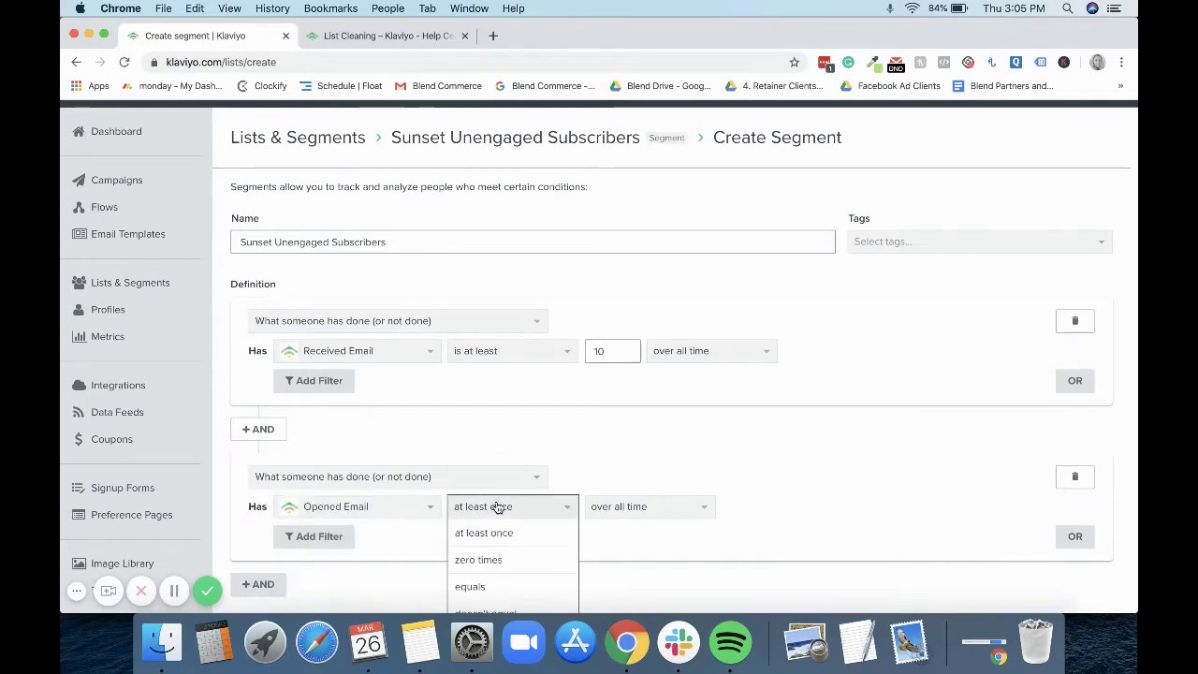
Require Opened Email zero times in the last 365 days
scroll(497, 503, down, 2)
click(497, 490)
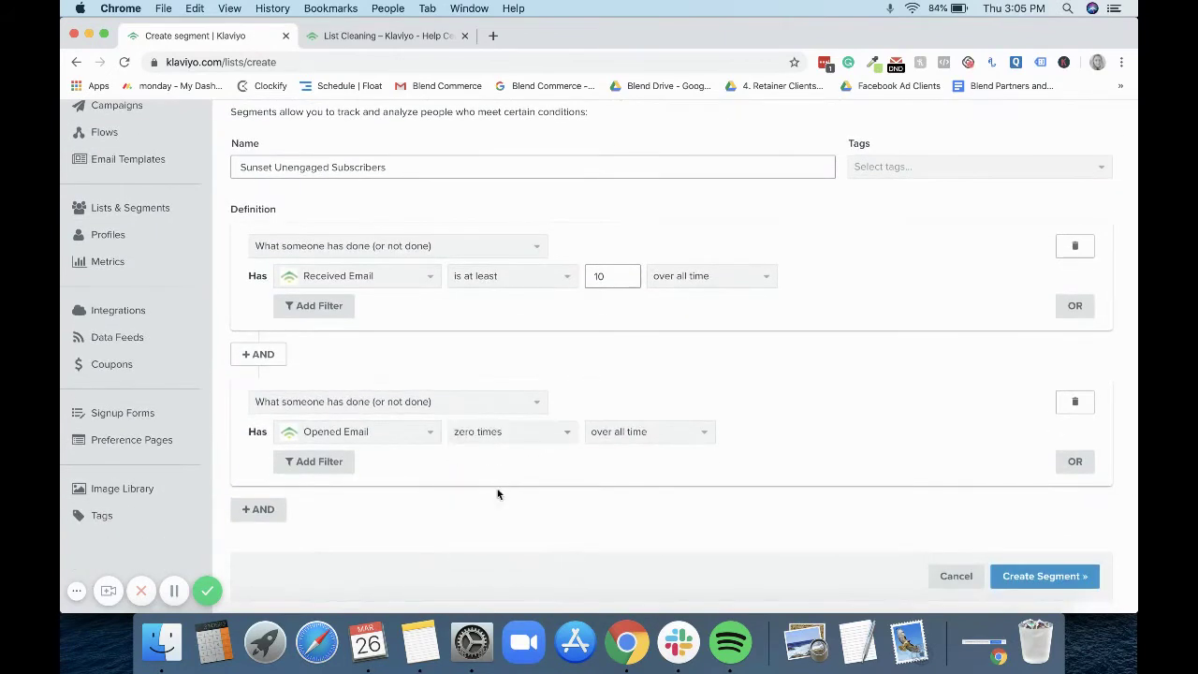
click(646, 438)
click(640, 486)
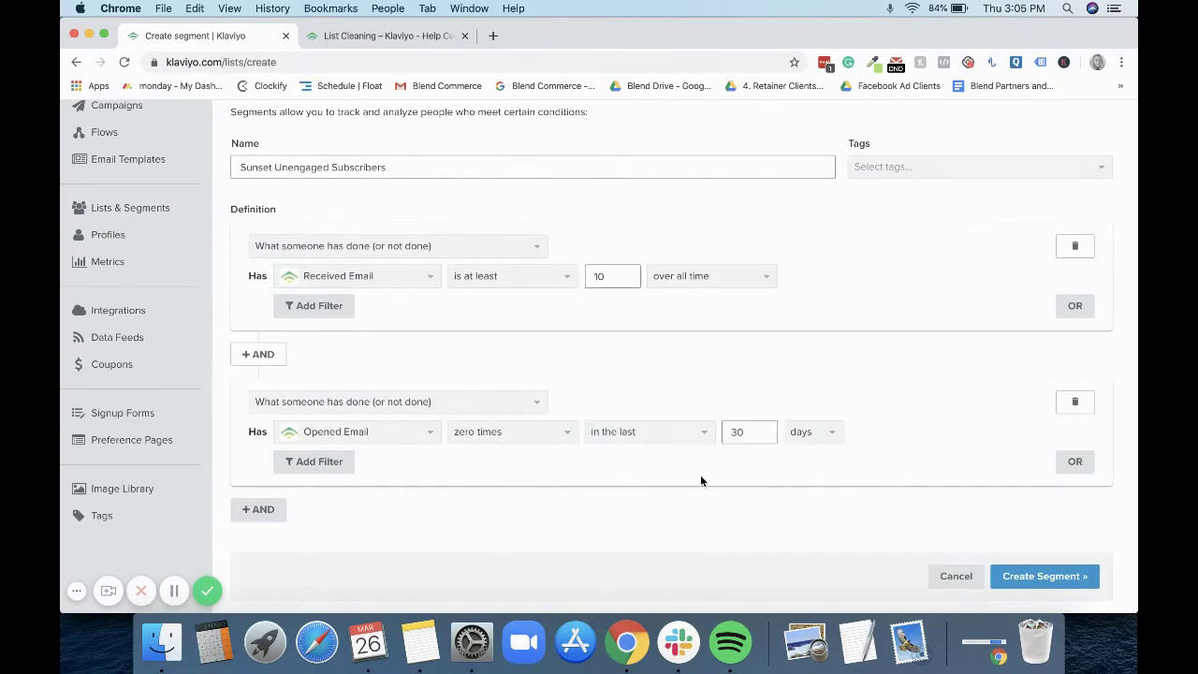
double_click(755, 433)
text(365)
scroll(356, 530, down, 1)
scroll(351, 532, down, 2)
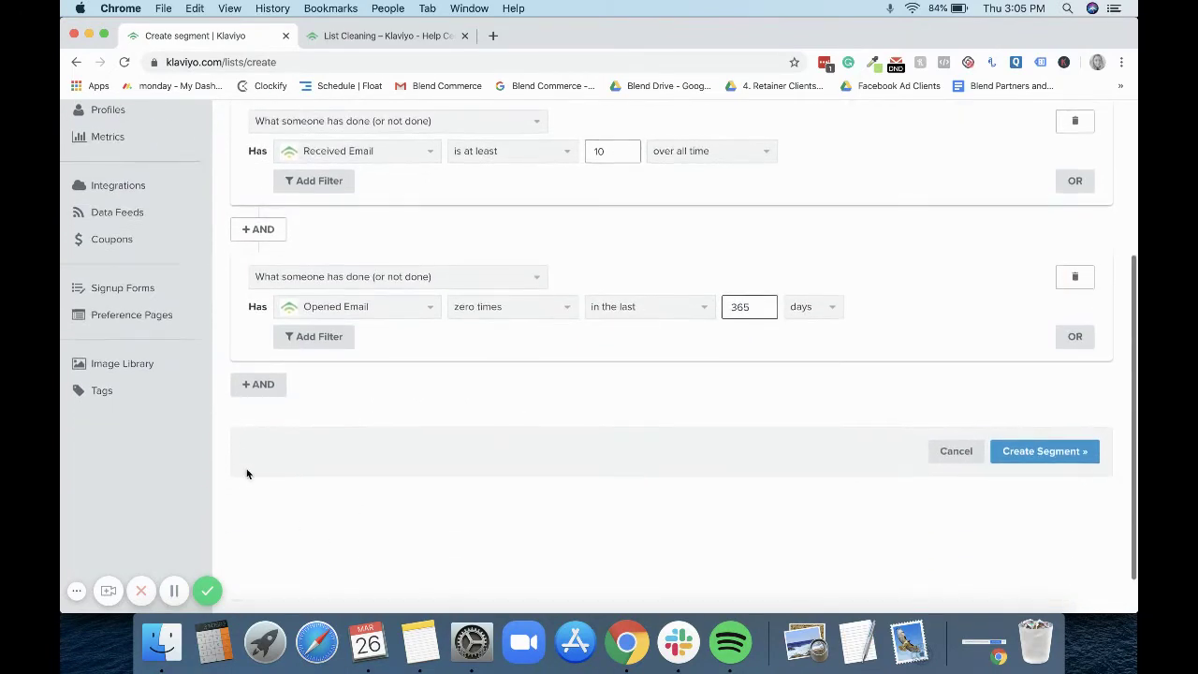
Add a third AND condition based on the Clicked Email metric
click(278, 391)
click(356, 432)
click(359, 458)
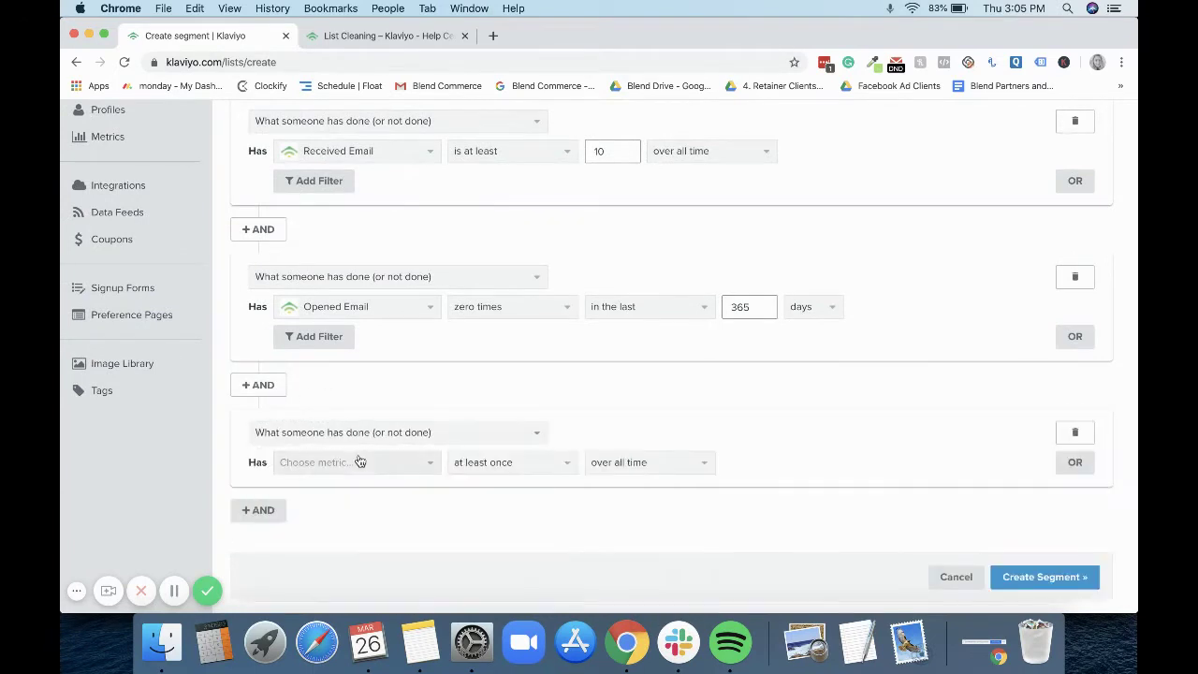
click(357, 462)
text(cki)
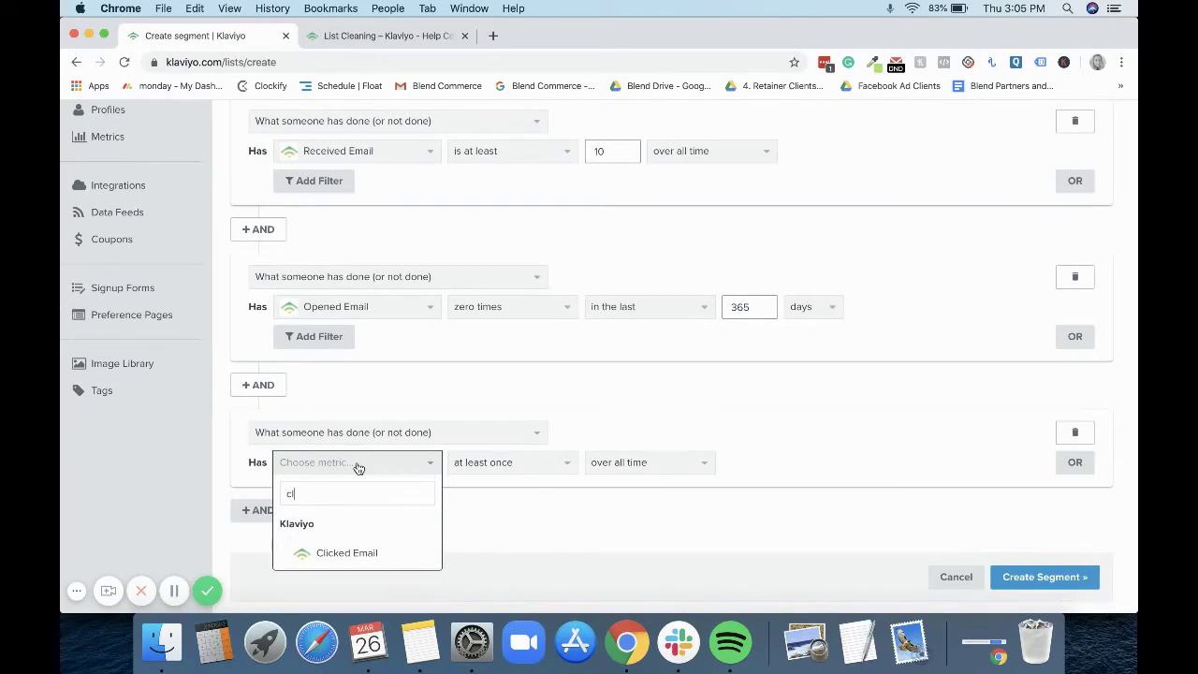
click(346, 553)
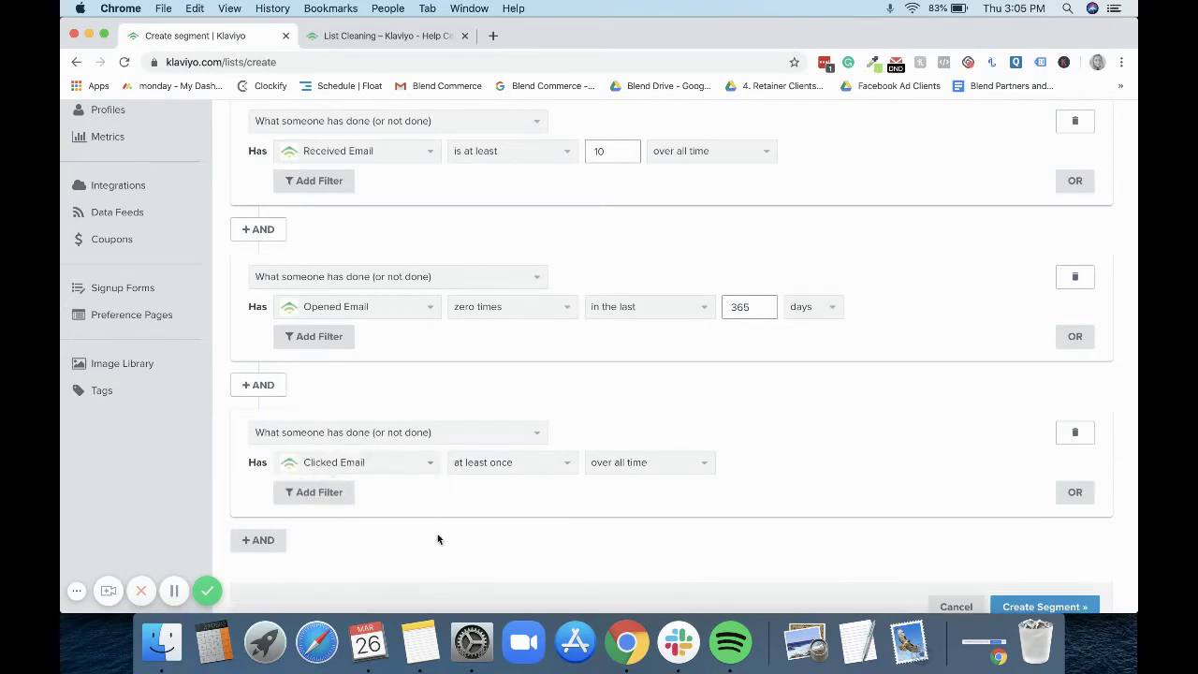
Require Clicked Email zero times in the last 365 days
click(515, 463)
click(488, 515)
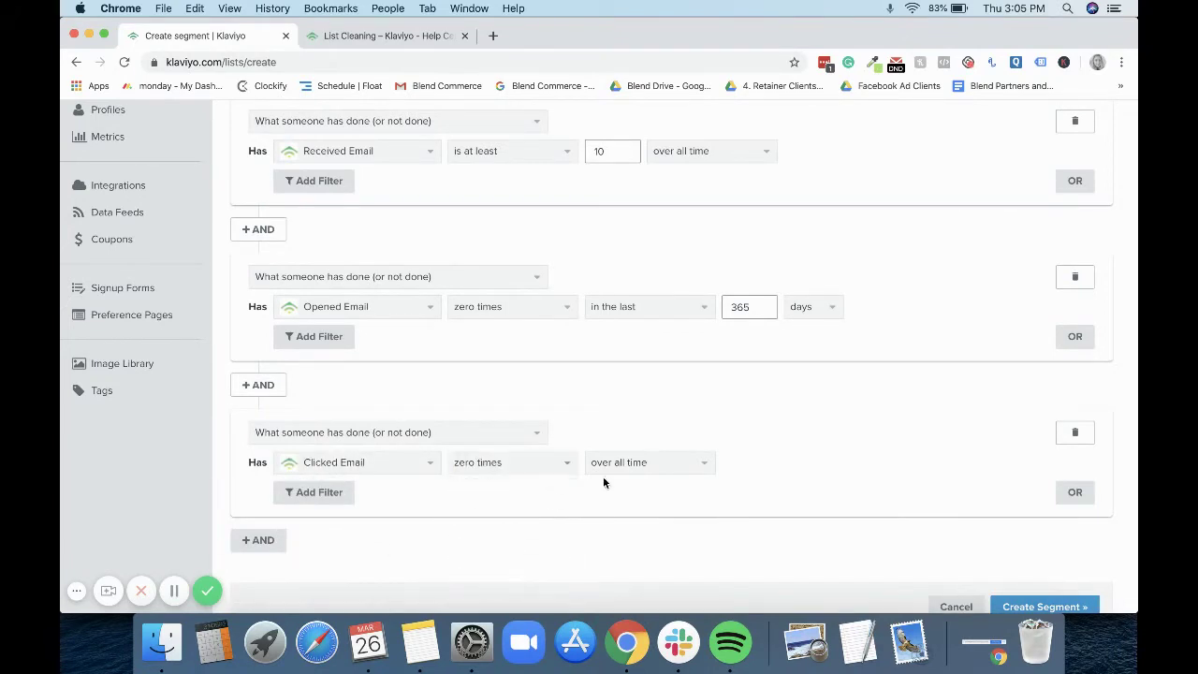
click(662, 464)
click(646, 512)
double_click(744, 465)
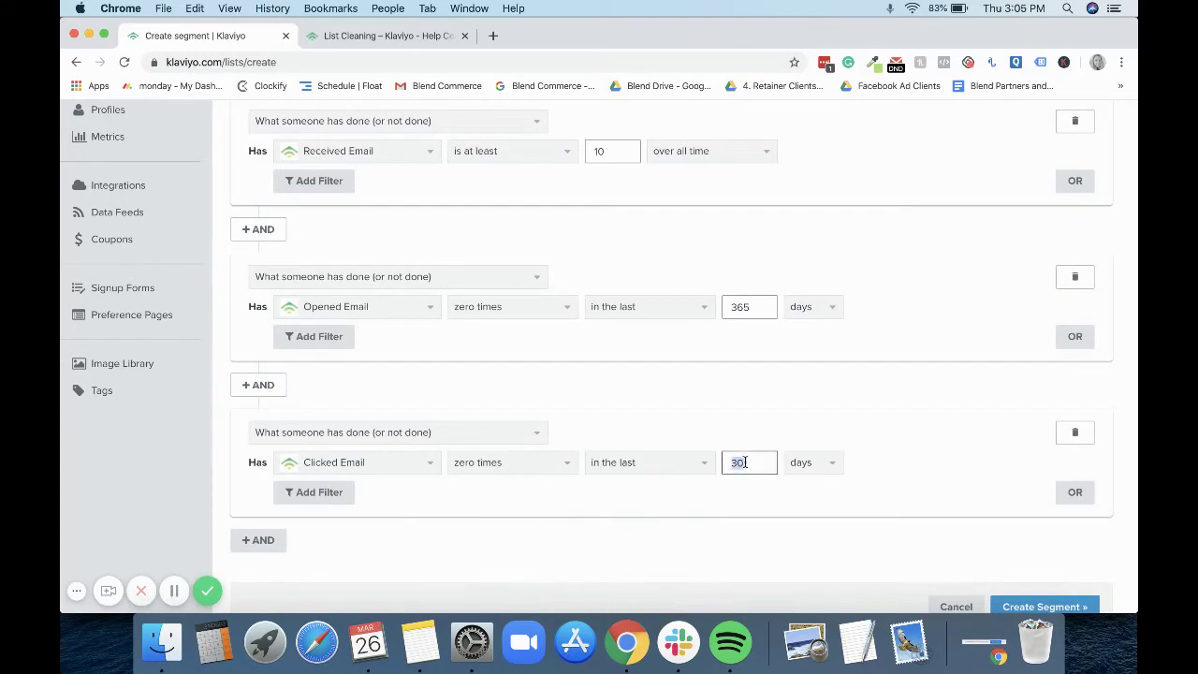
text(365)
click(846, 387)
Add a fourth AND condition requiring the person is not suppressed
click(259, 541)
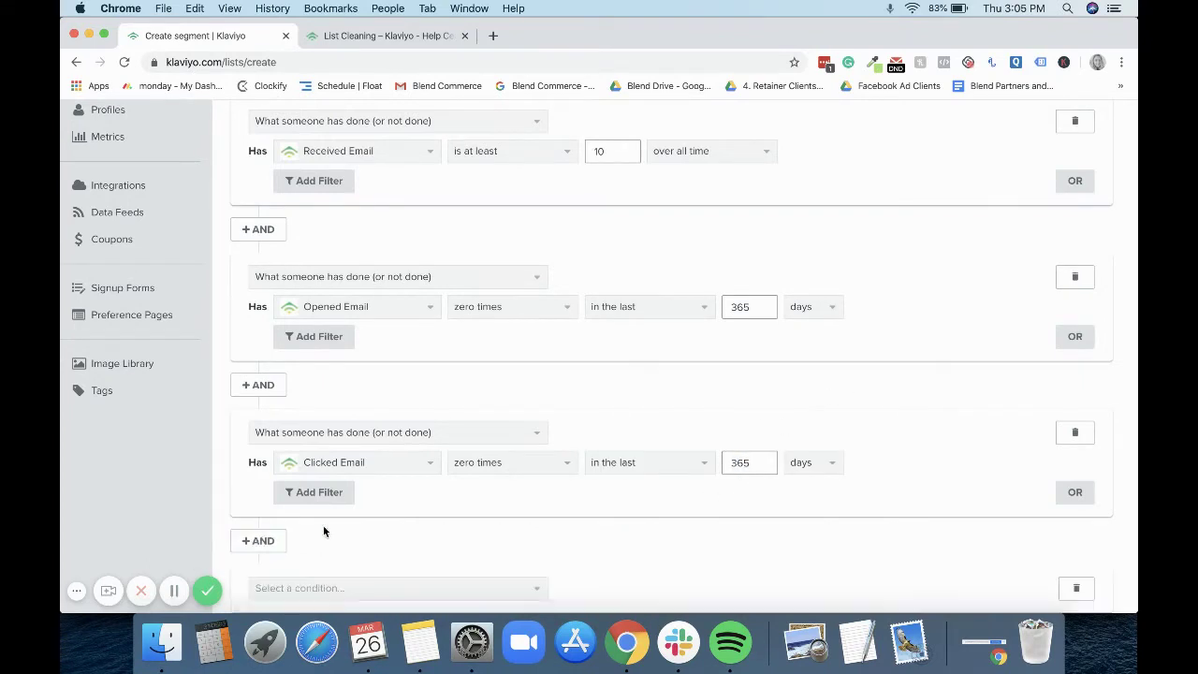
scroll(412, 506, down, 3)
click(401, 486)
scroll(380, 525, up, 1)
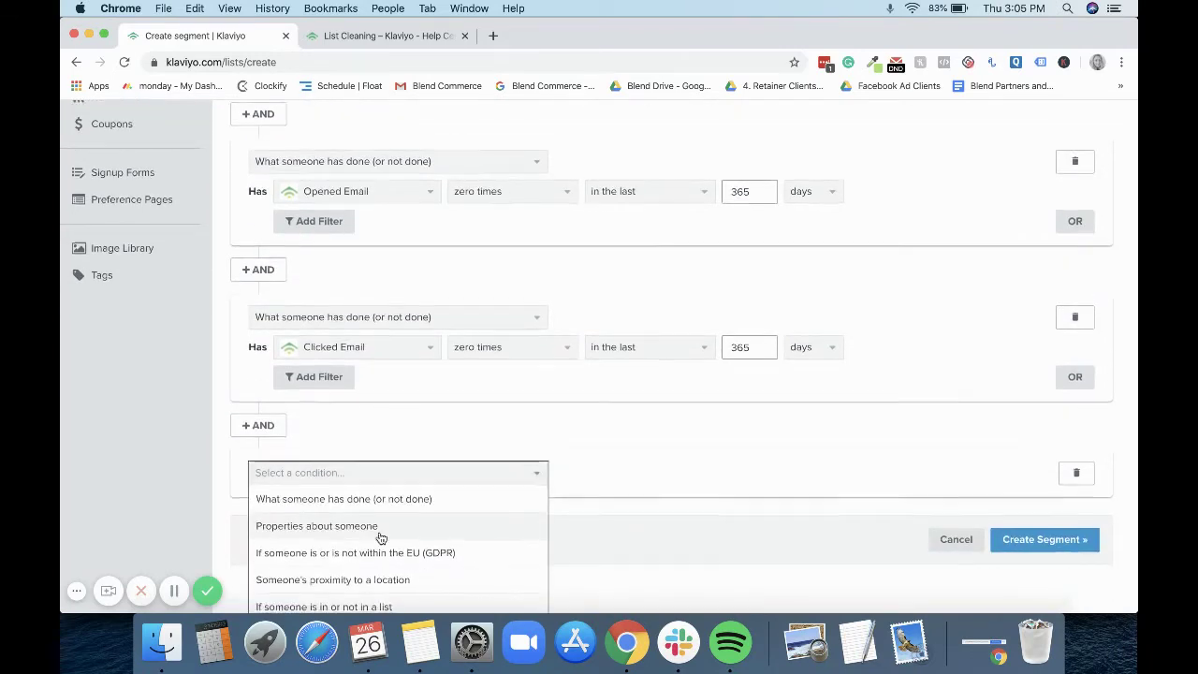
scroll(380, 538, down, 3)
click(382, 494)
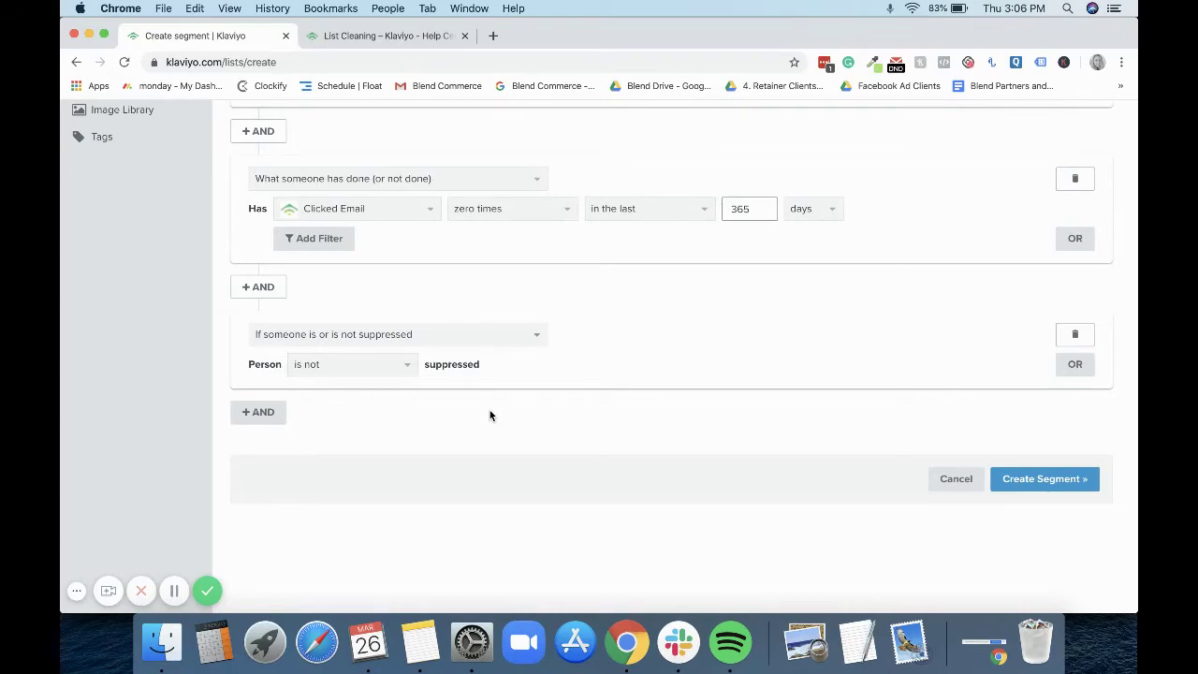
scroll(489, 414, up, 5)
scroll(490, 414, down, 1)
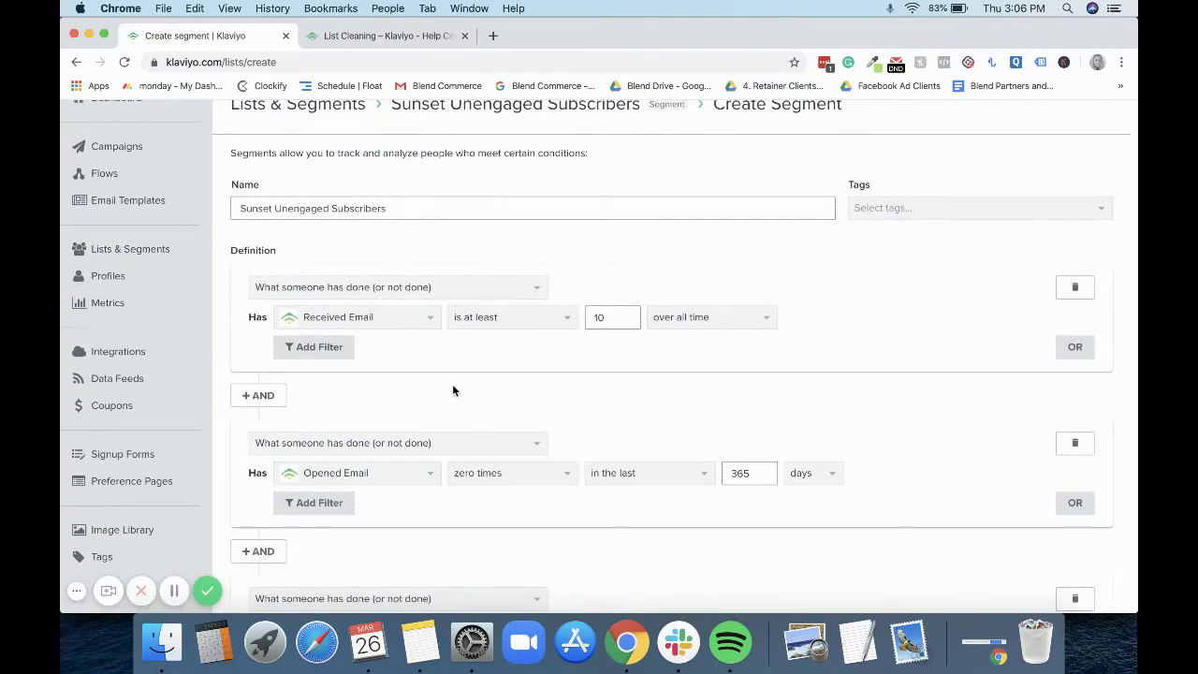
click(317, 357)
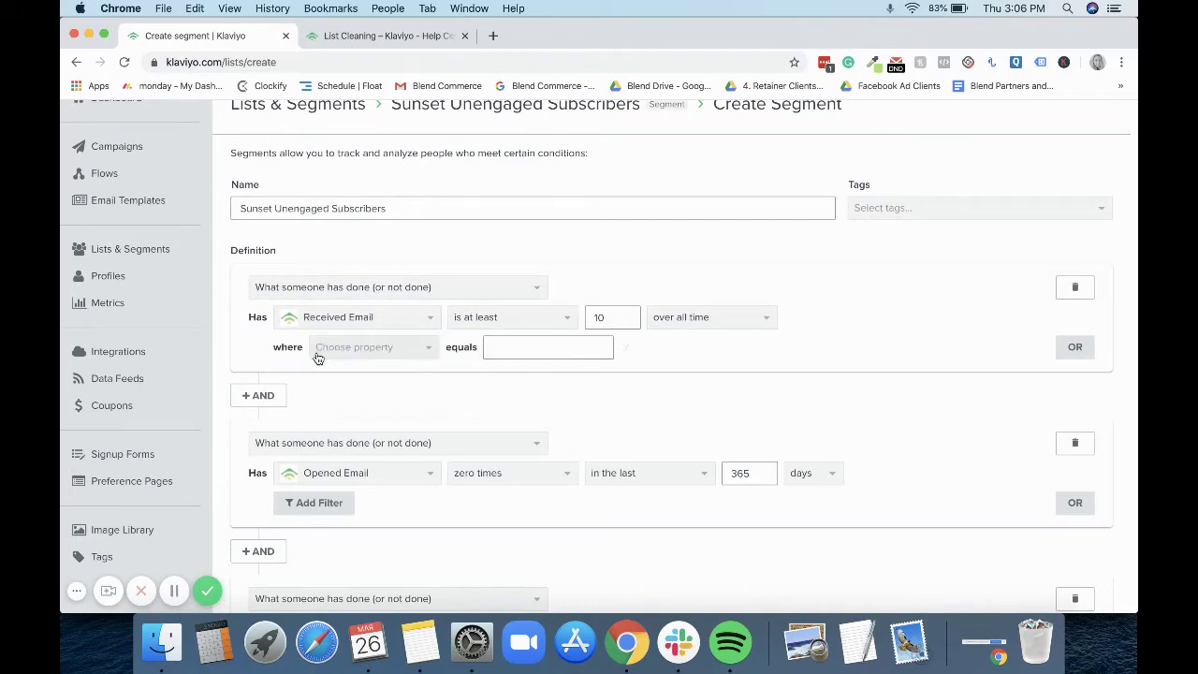
click(317, 356)
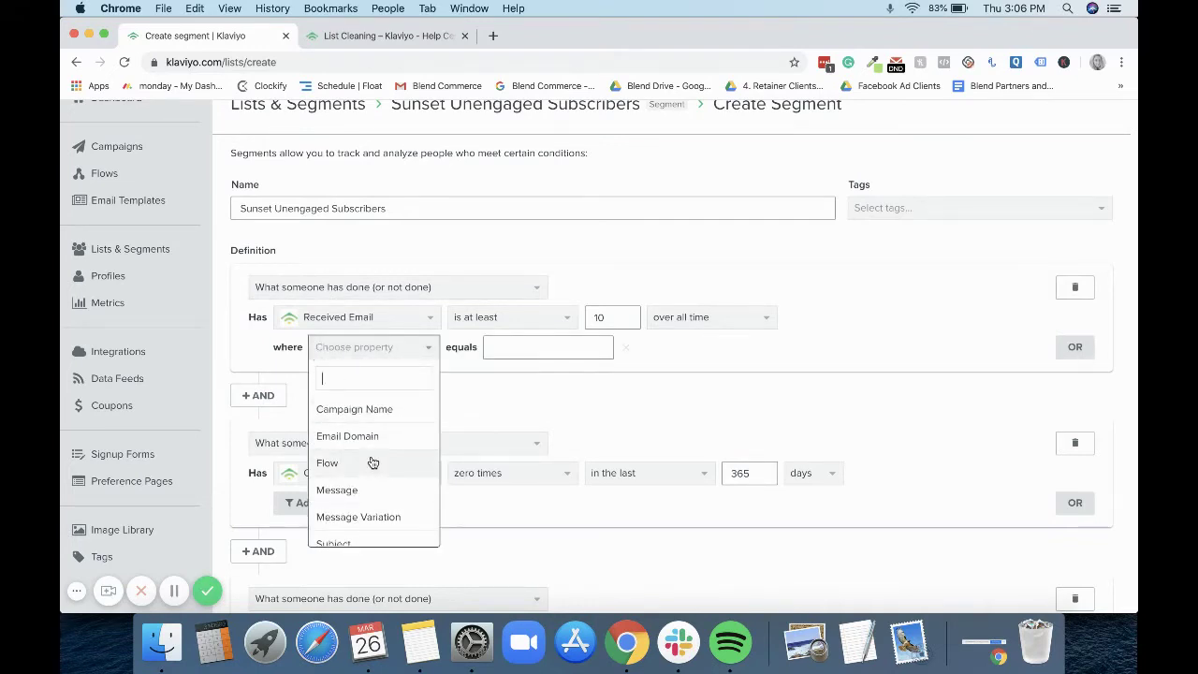
scroll(361, 468, down, 1)
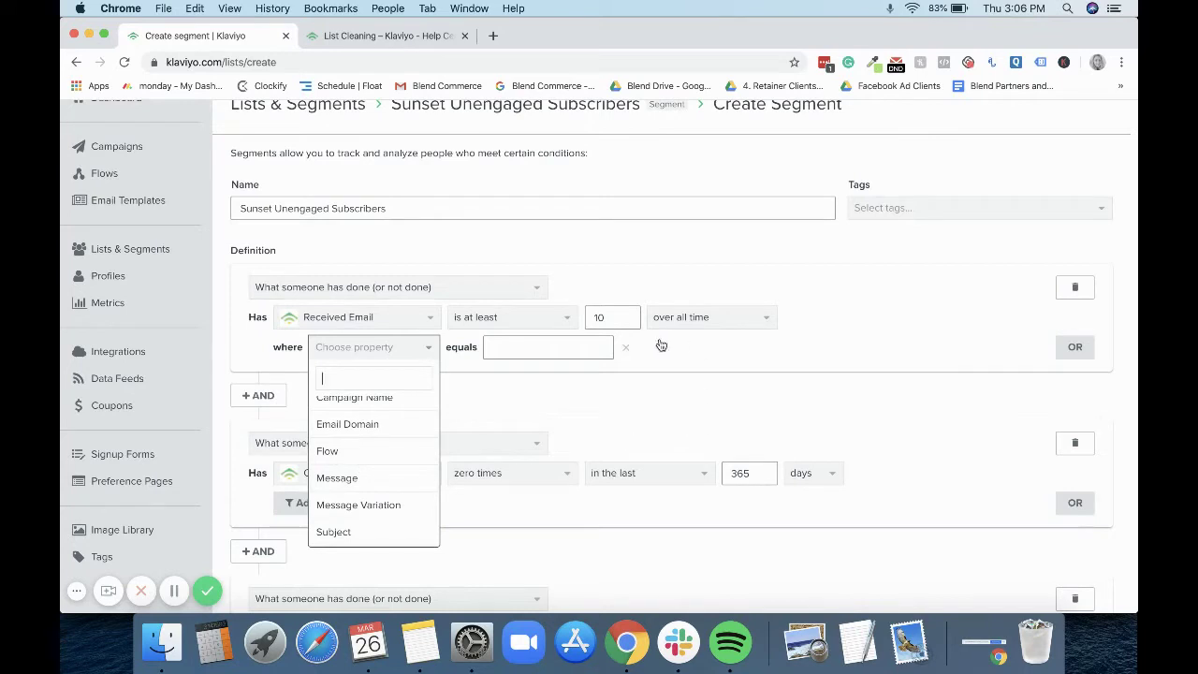
click(624, 348)
click(390, 286)
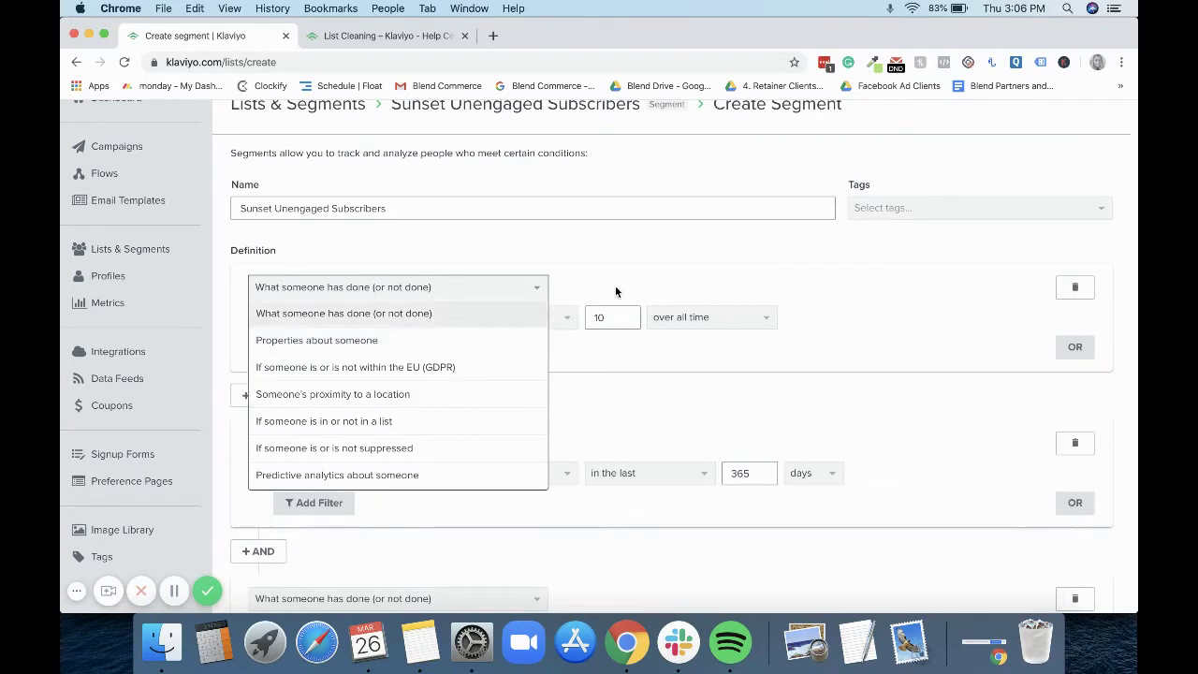
click(692, 265)
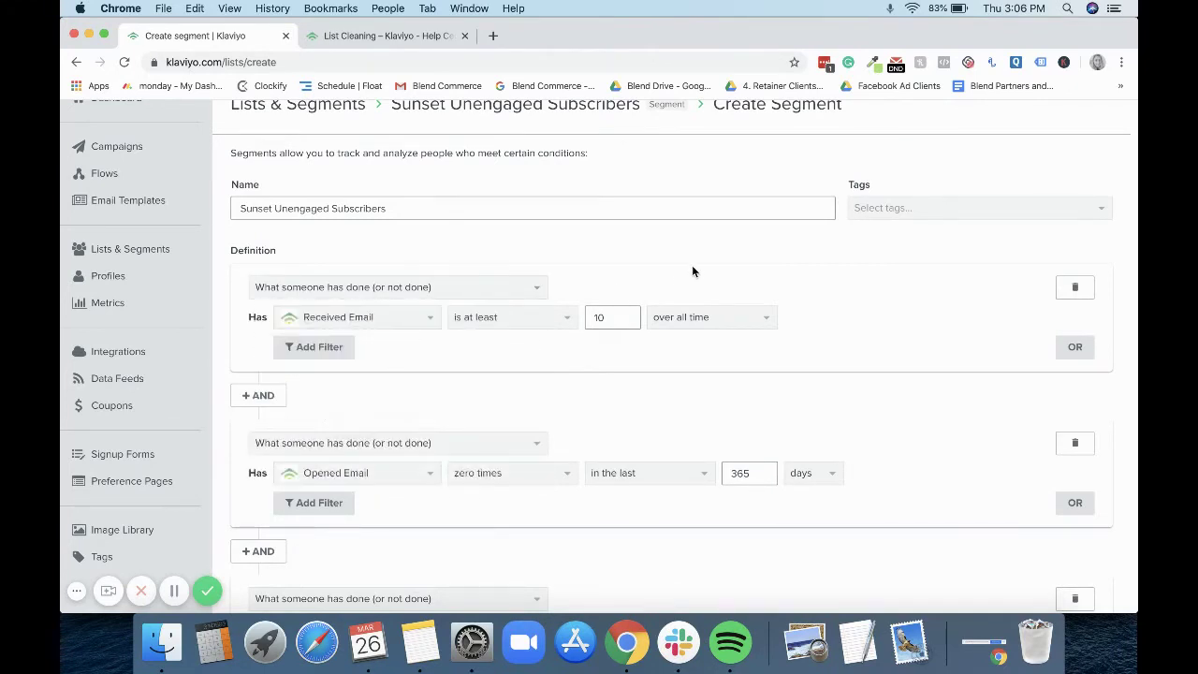
click(552, 318)
scroll(514, 421, up, 2)
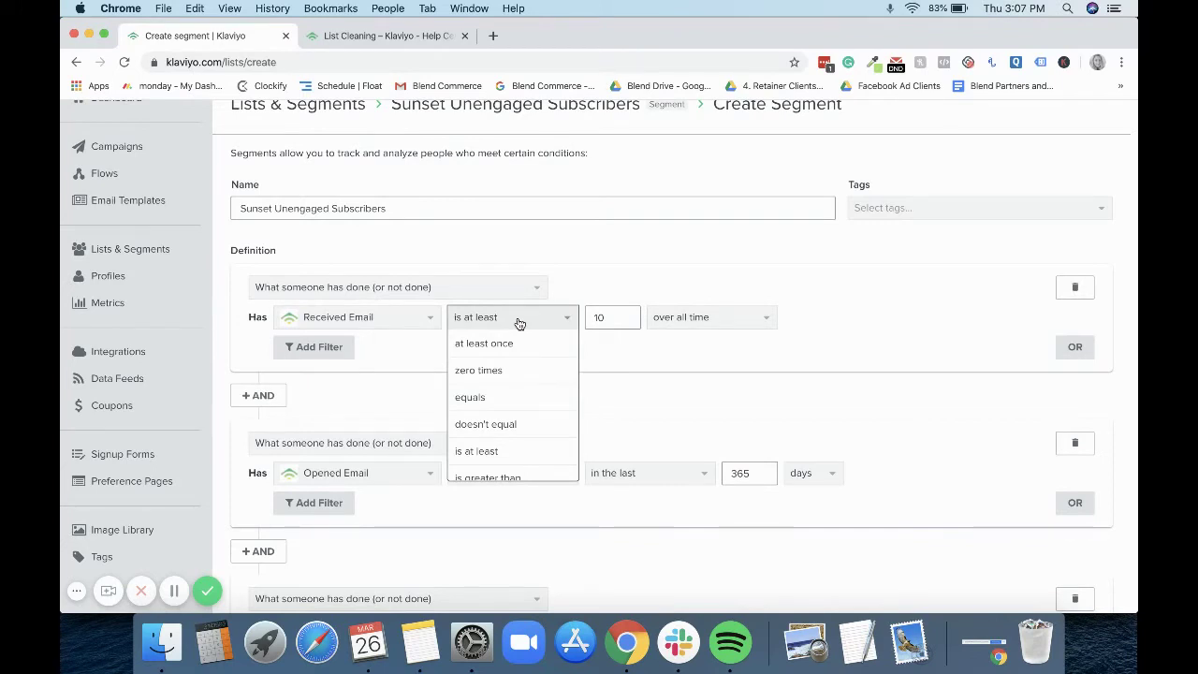
click(817, 318)
click(739, 320)
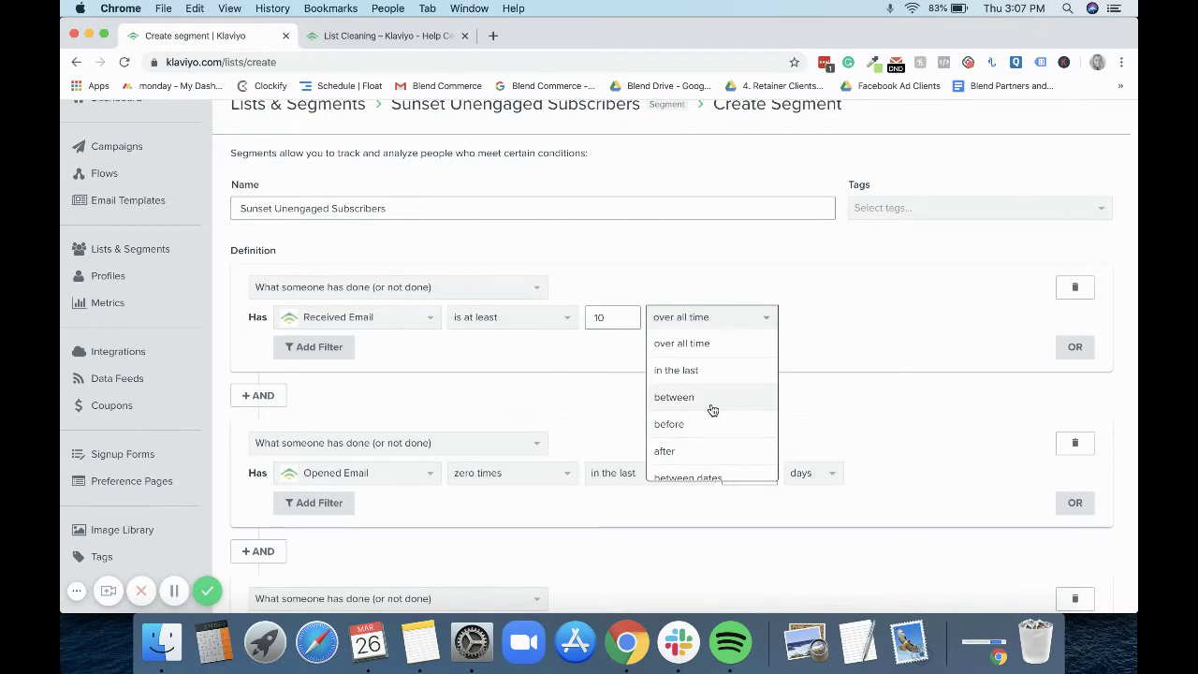
scroll(712, 410, down, 1)
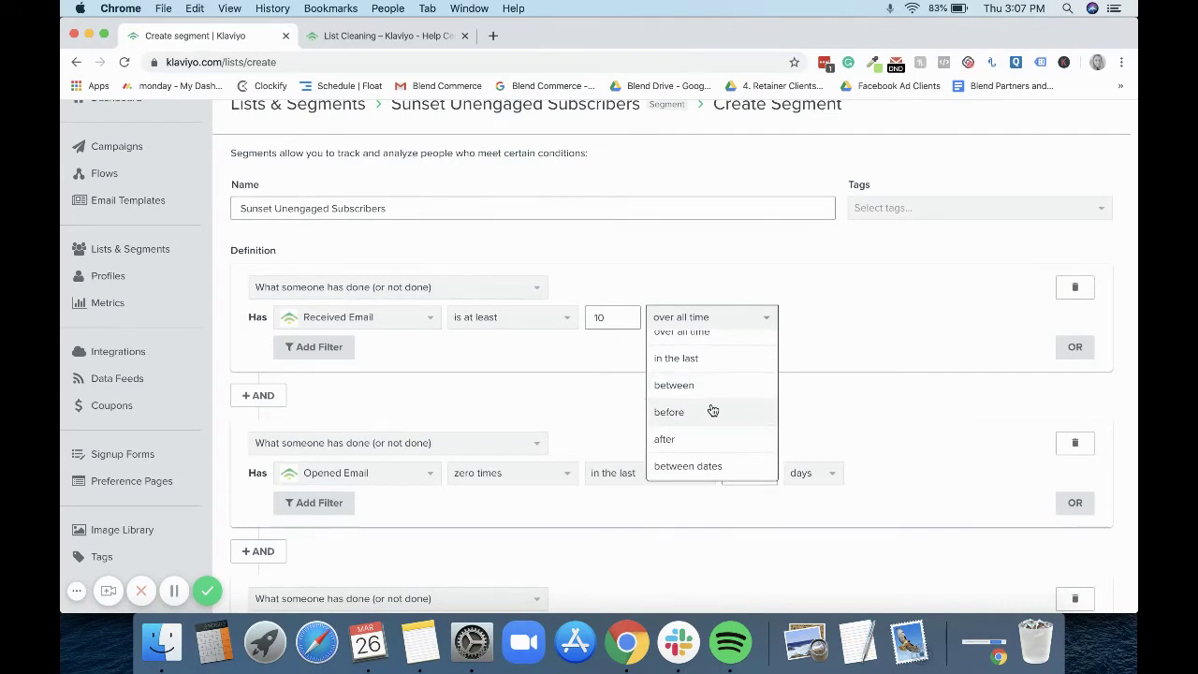
click(857, 330)
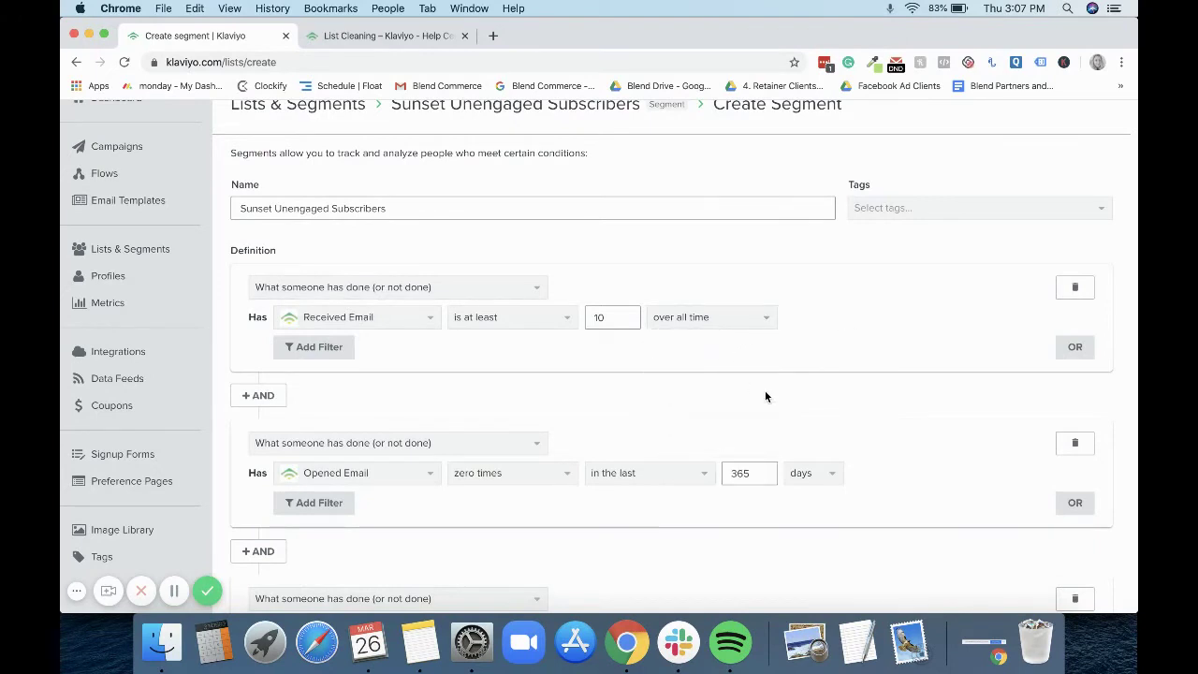
scroll(764, 397, down, 2)
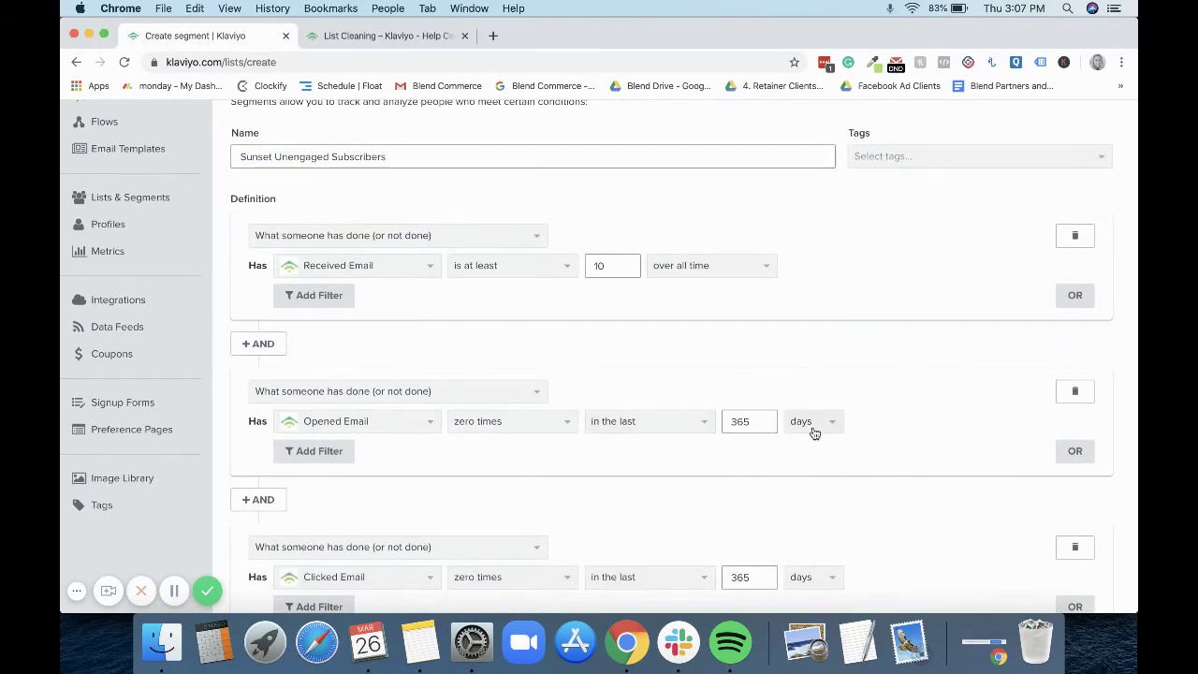
Keep the opens time unit as days and save the segment, which shows 324 members
click(810, 423)
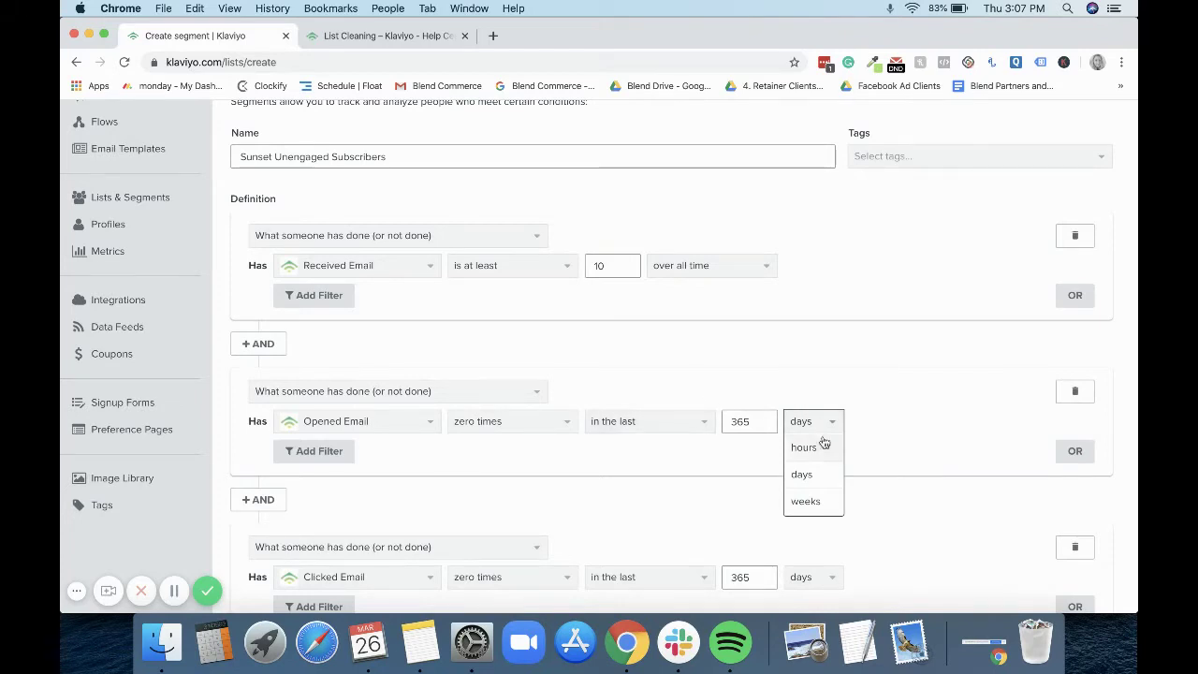
click(919, 375)
scroll(803, 328, down, 5)
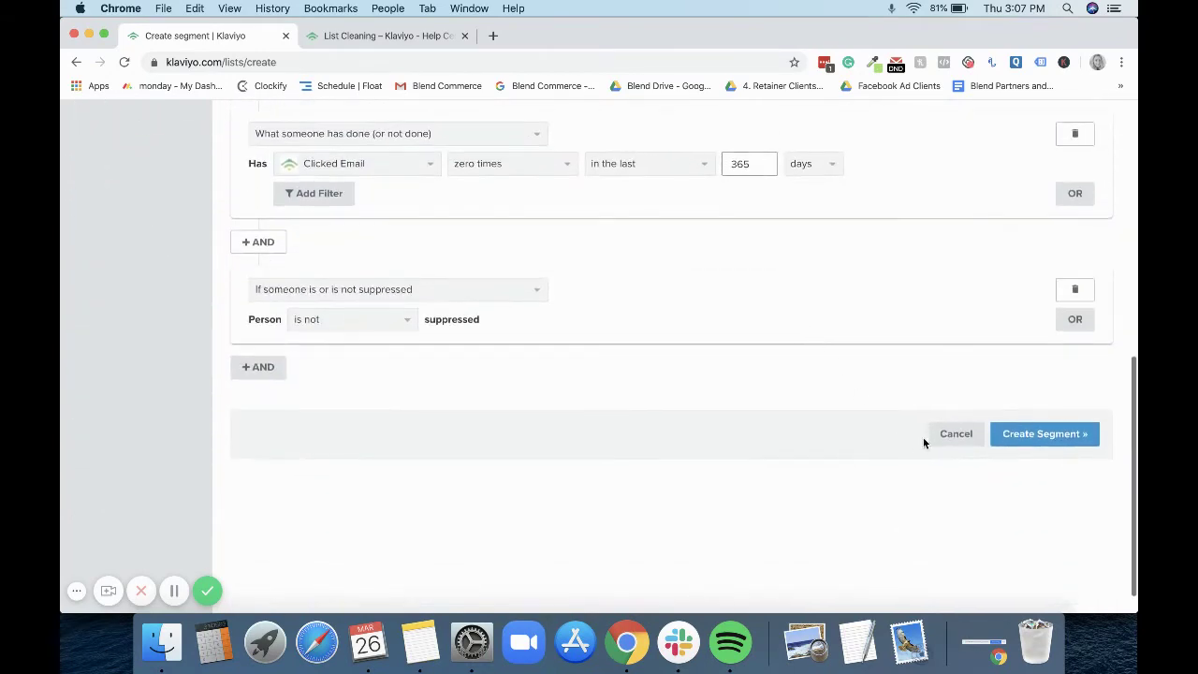
click(1030, 432)
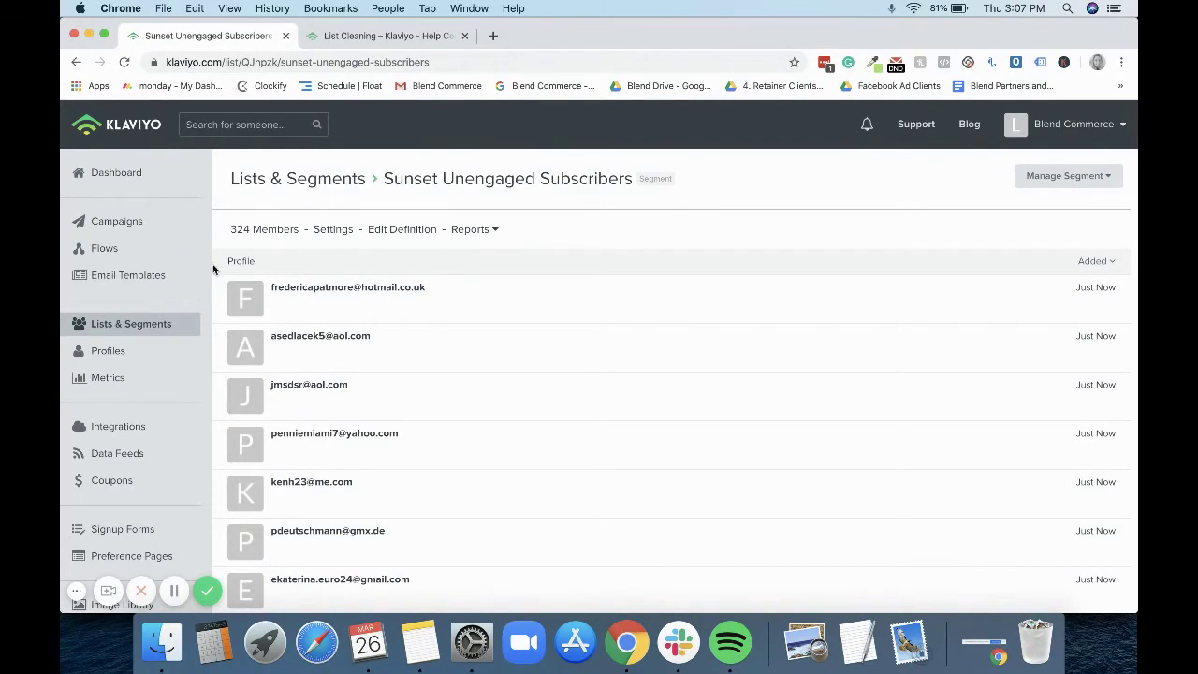
Search Browse Ideas for 'sunse' and open the Customer vs. Non-Customer sunset template
click(141, 253)
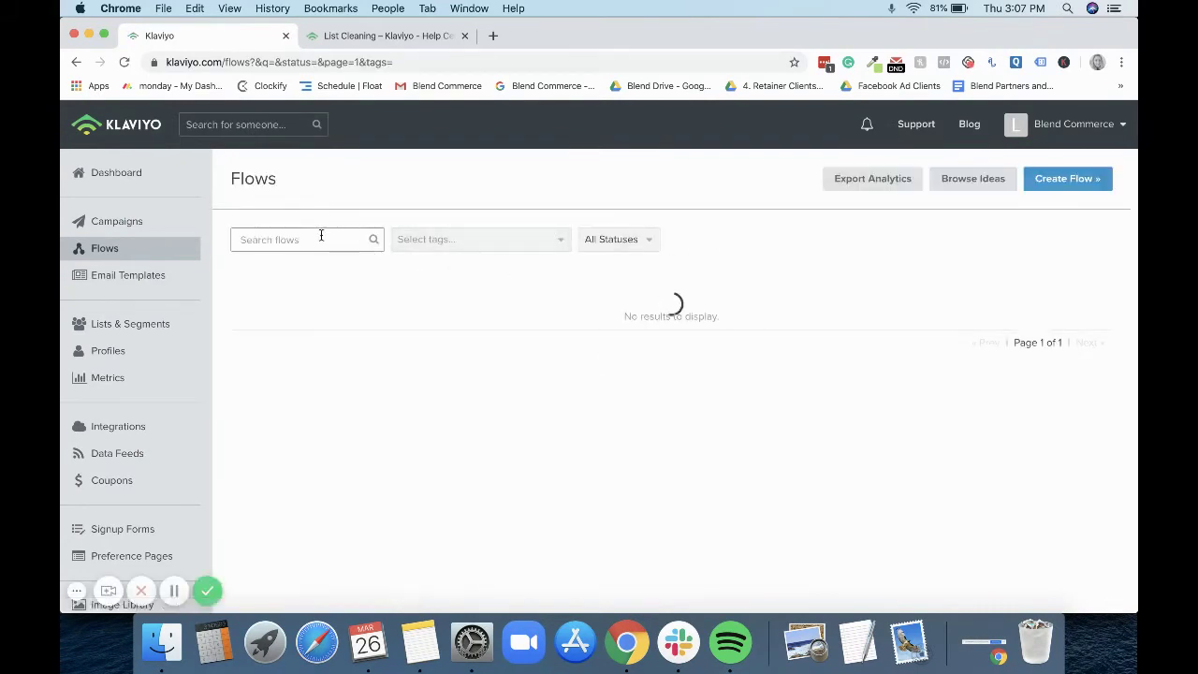
click(962, 187)
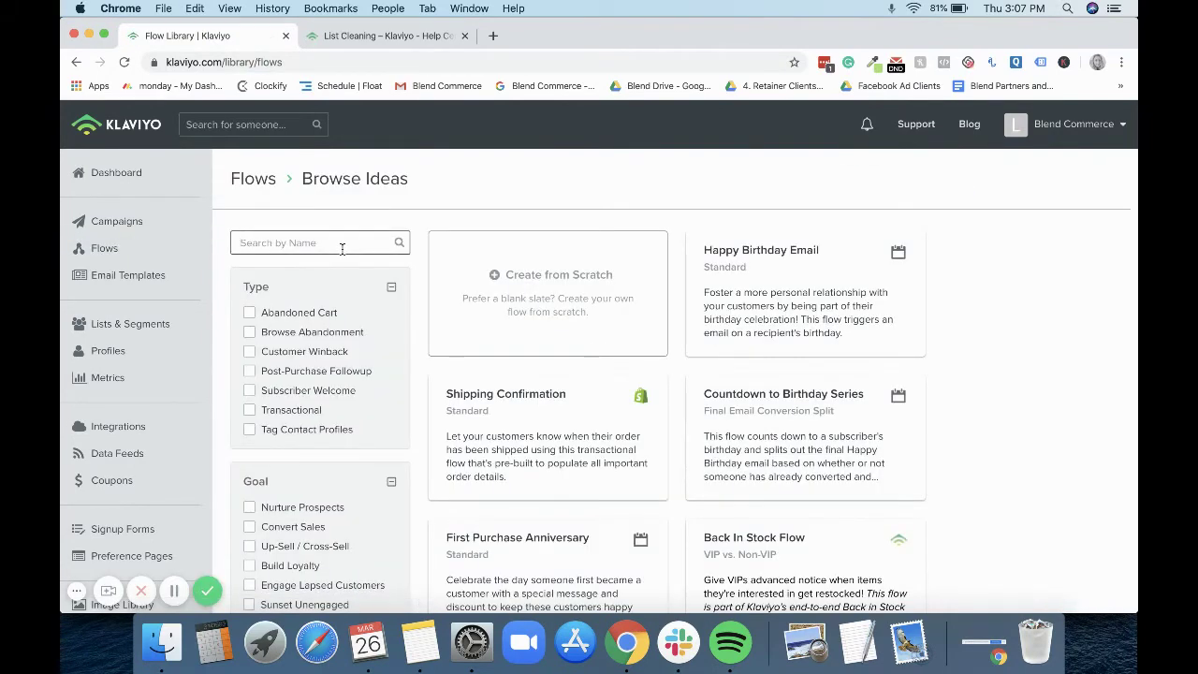
text(sunse)
click(767, 297)
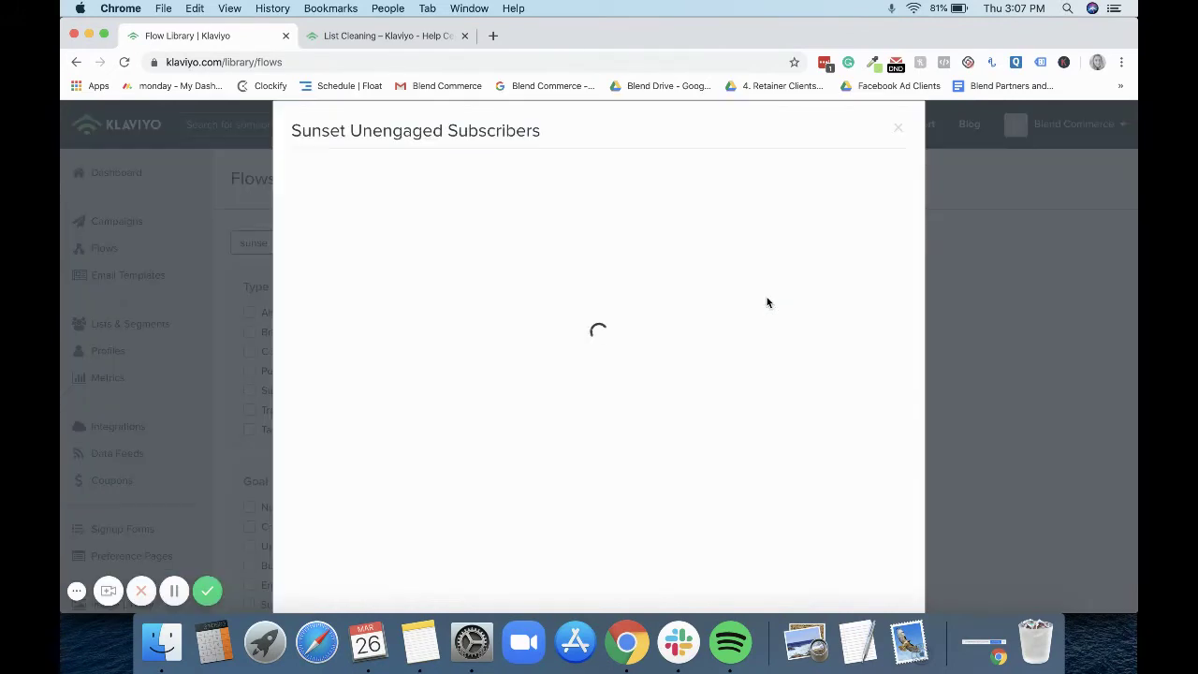
Set the trigger to the Sunset Unengaged Subscribers segment and create the flow
click(401, 432)
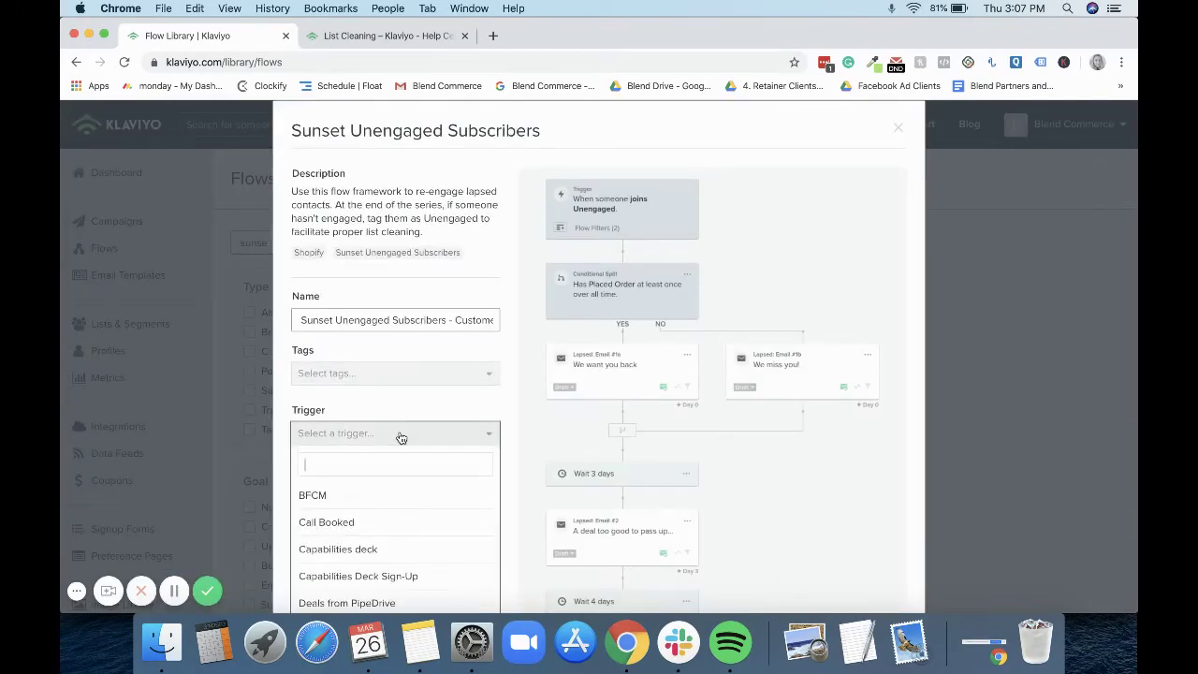
scroll(401, 438, down, 3)
scroll(400, 438, down, 10)
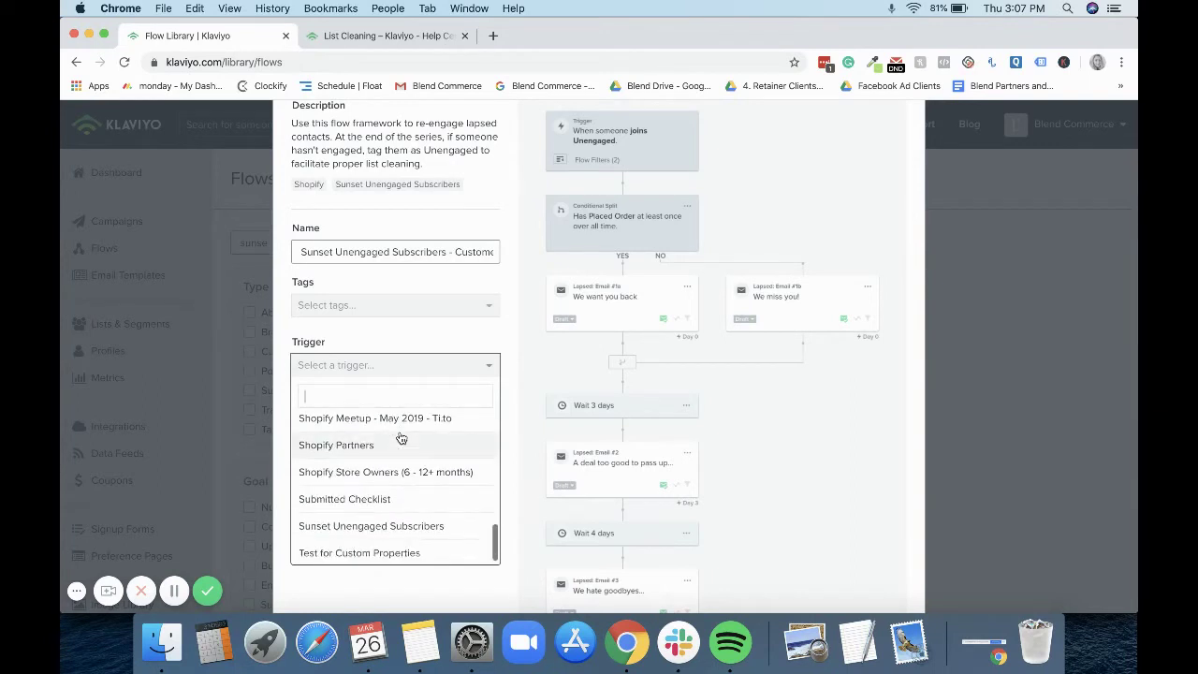
click(374, 530)
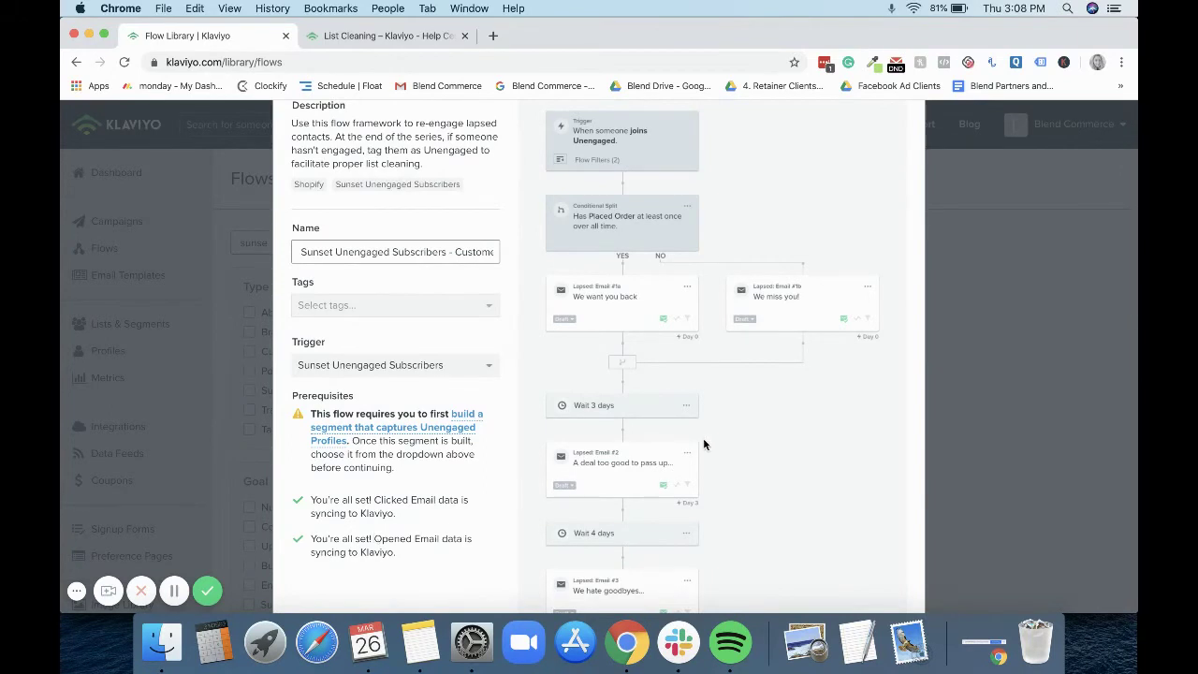
scroll(703, 443, down, 6)
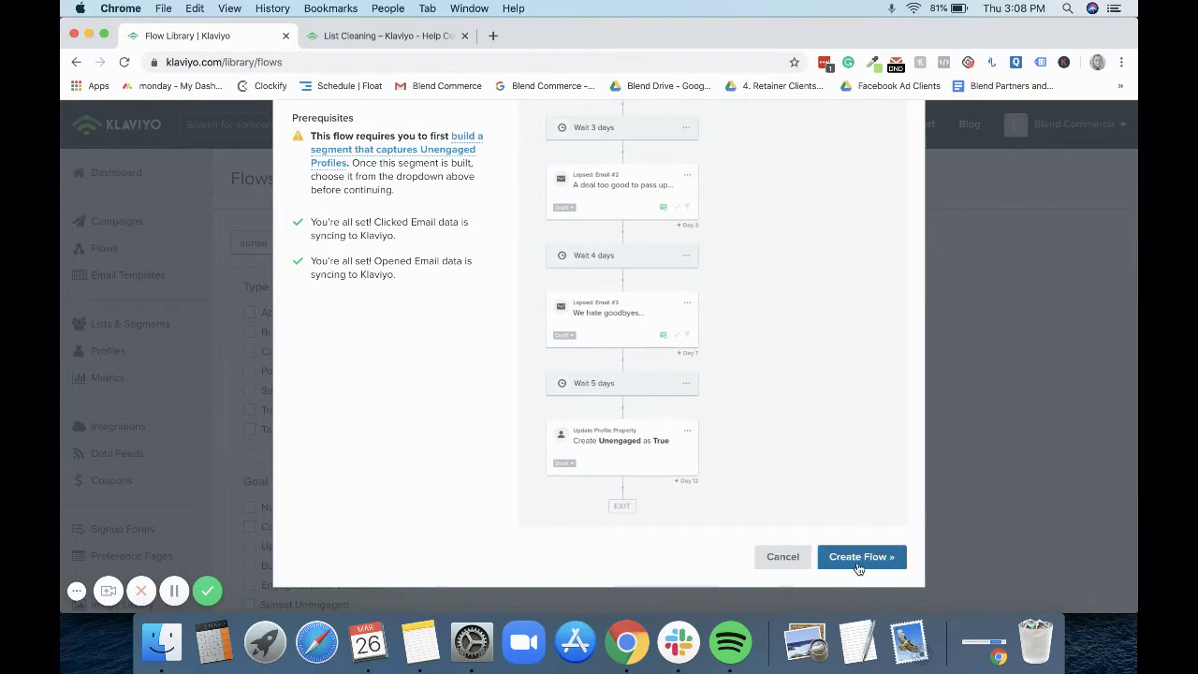
click(859, 558)
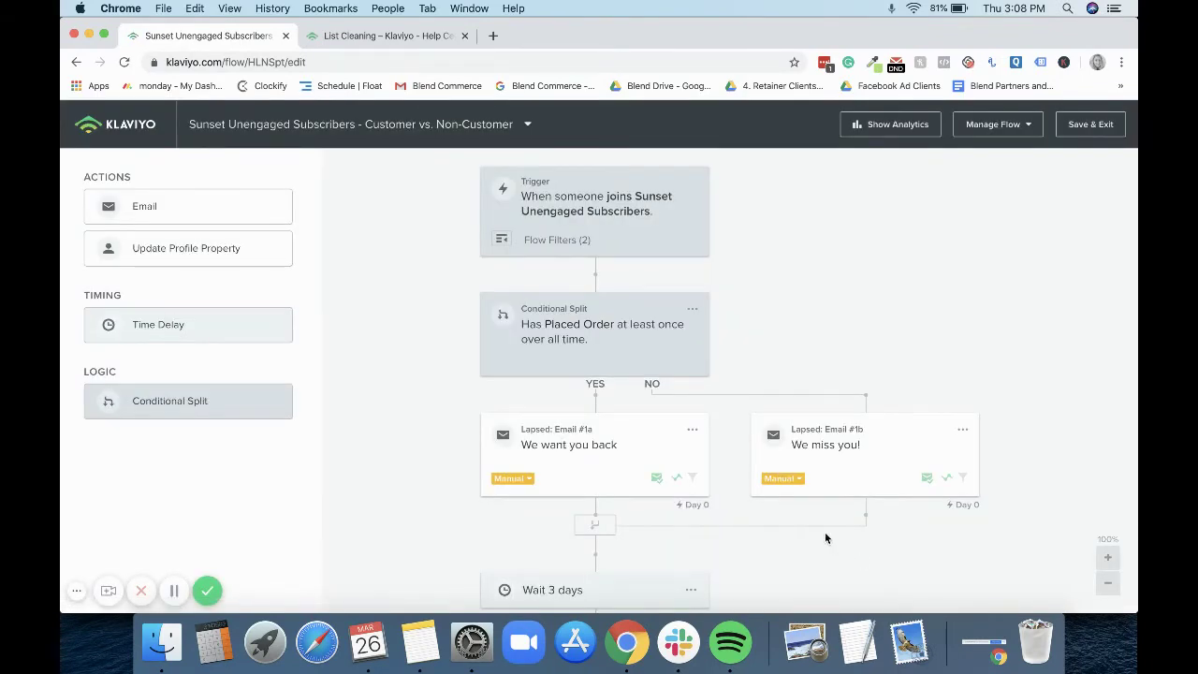
Switch Emails #1a and #1b from Manual to Draft
scroll(830, 320, down, 3)
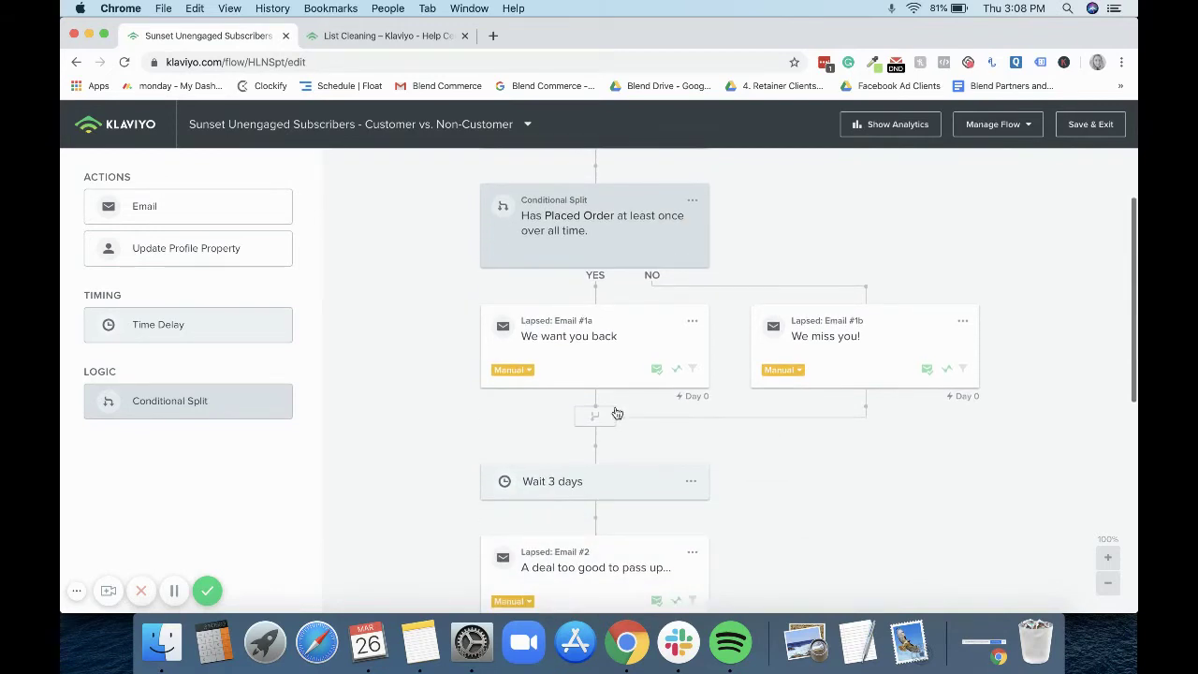
scroll(525, 399, down, 1)
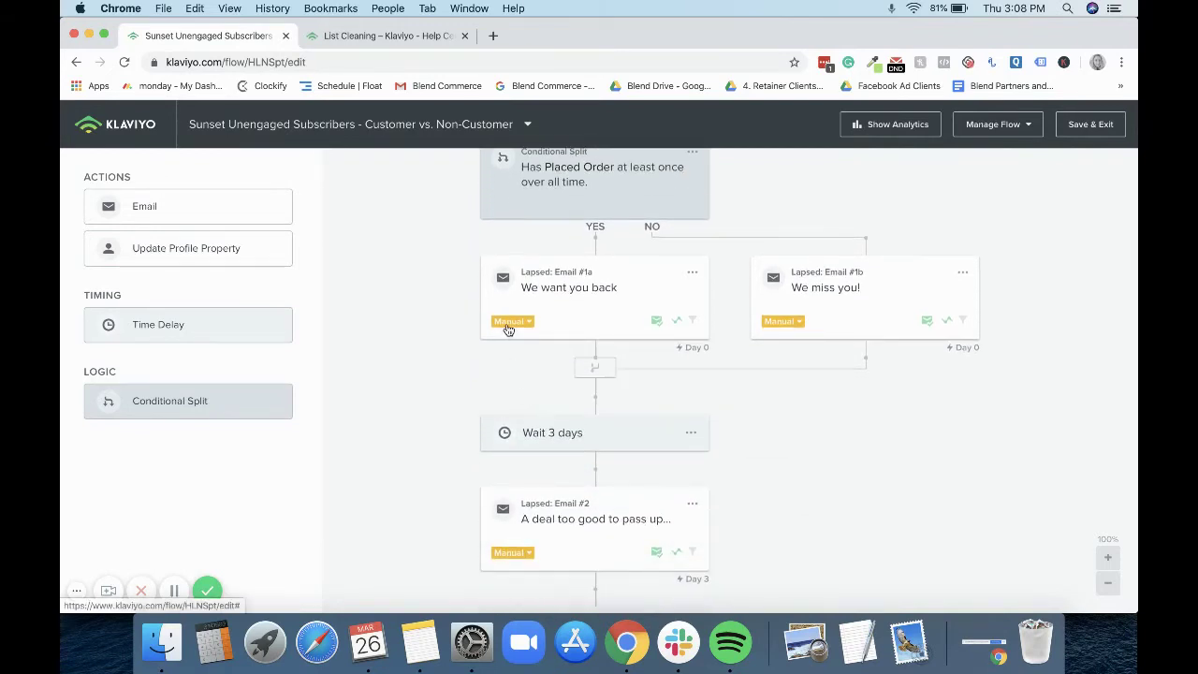
click(510, 322)
click(524, 339)
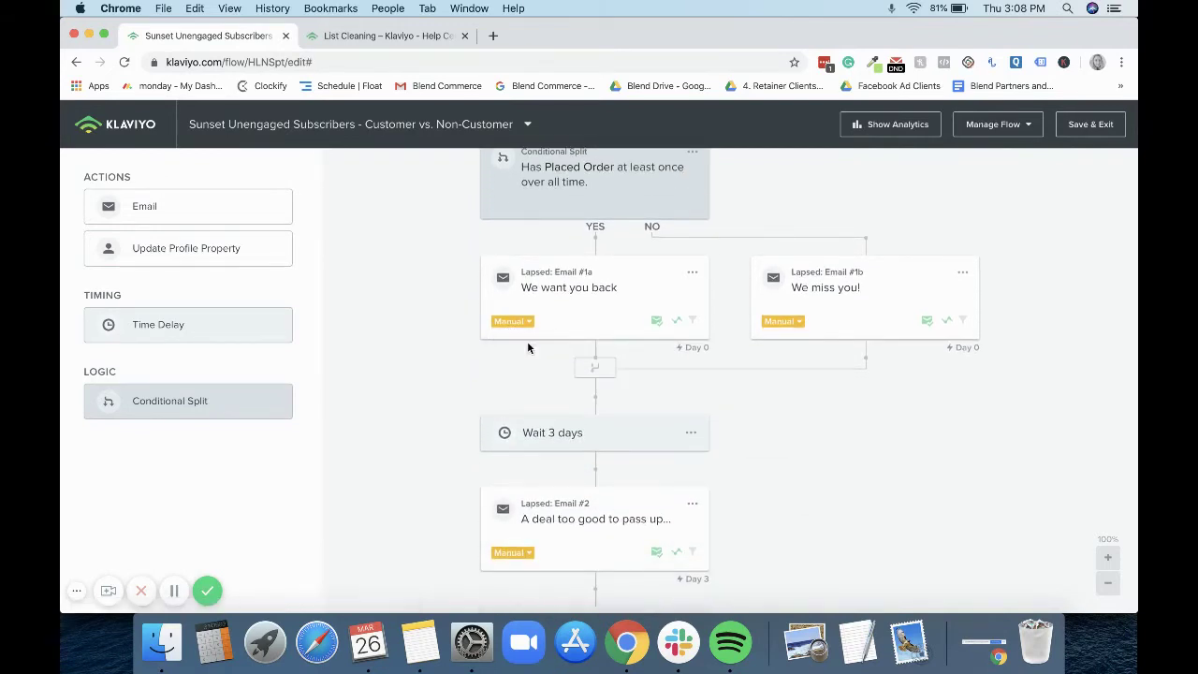
click(777, 322)
click(790, 337)
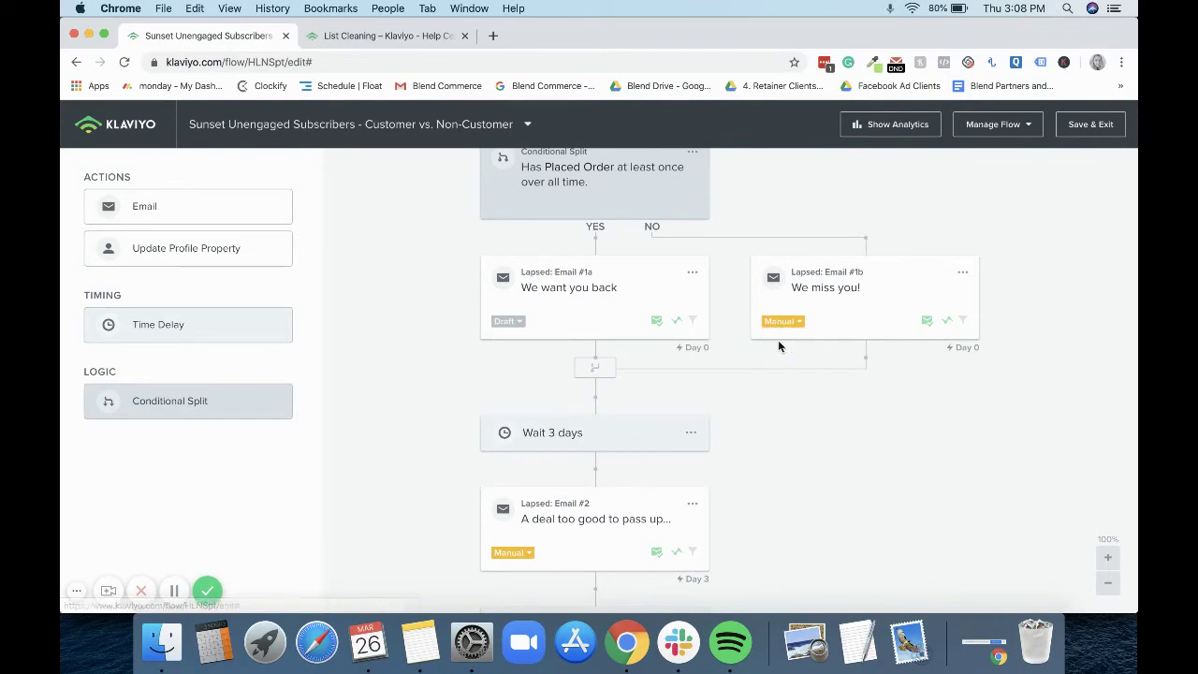
Switch Email #2, Email #3 and the Update Profile Property step to Draft
click(525, 556)
click(523, 569)
scroll(520, 573, down, 3)
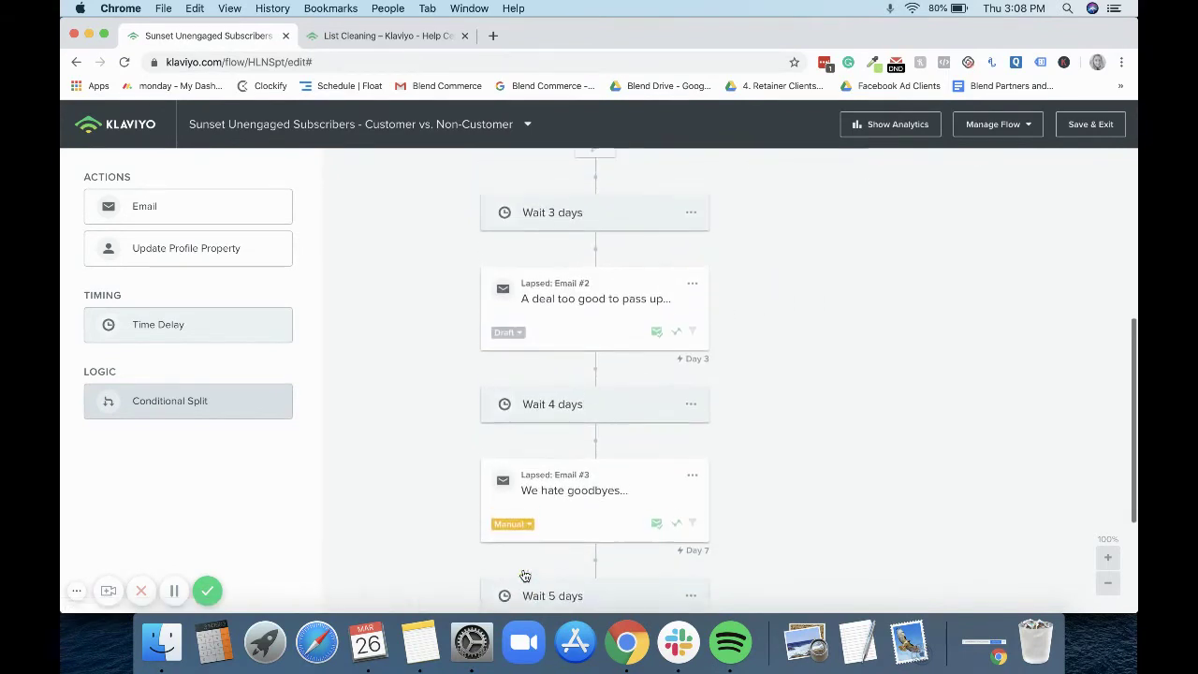
click(513, 581)
click(517, 597)
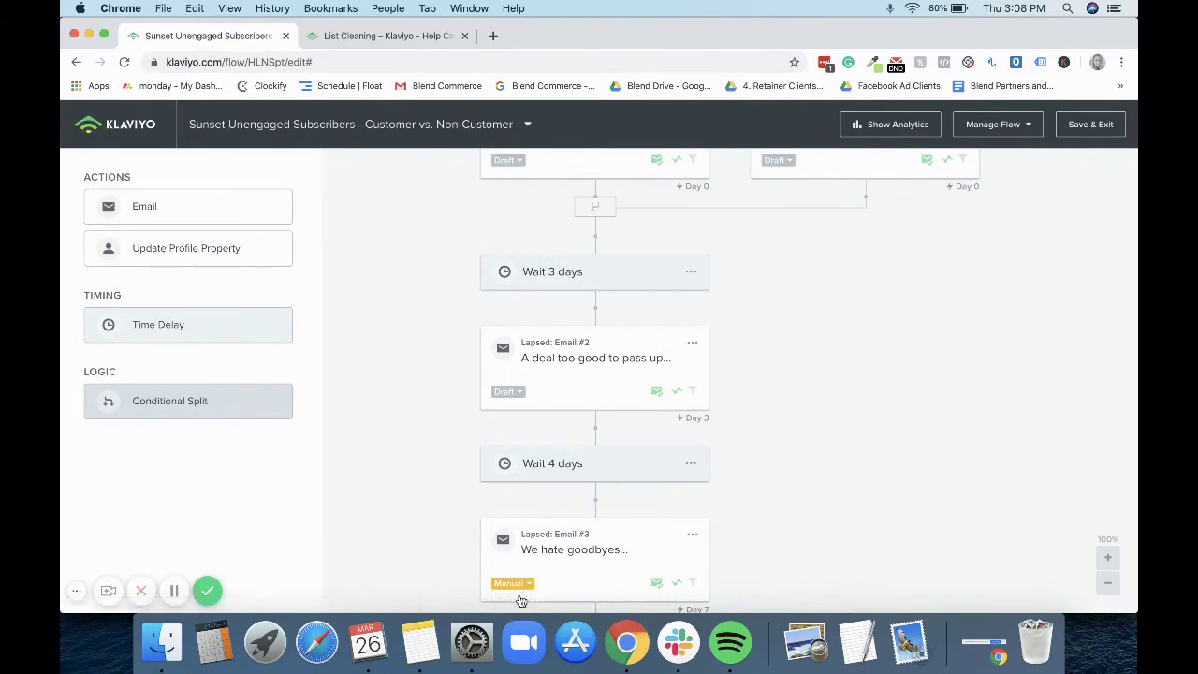
scroll(731, 473, down, 5)
click(513, 517)
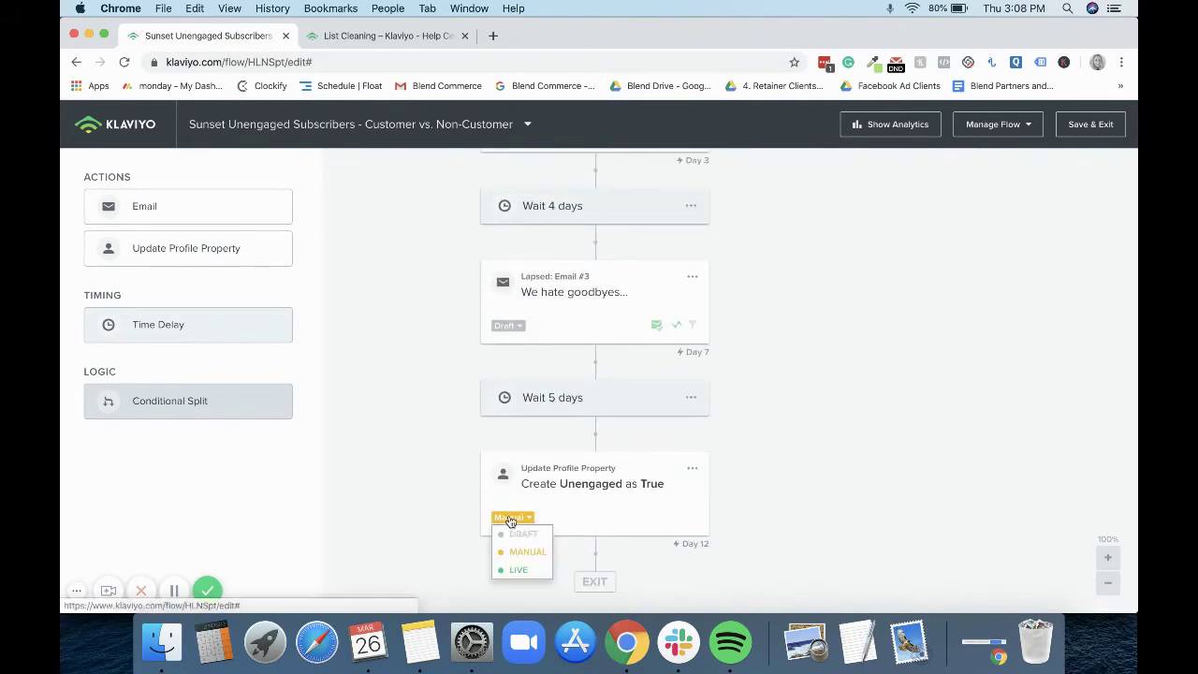
click(516, 535)
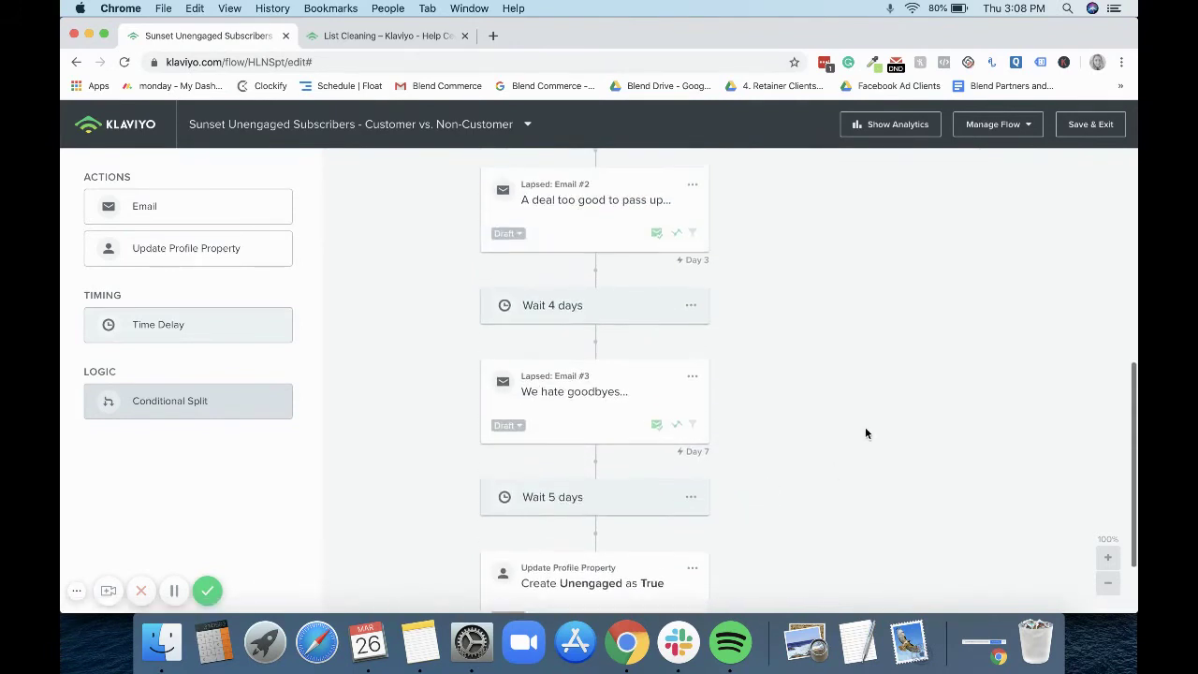
scroll(594, 344, up, 8)
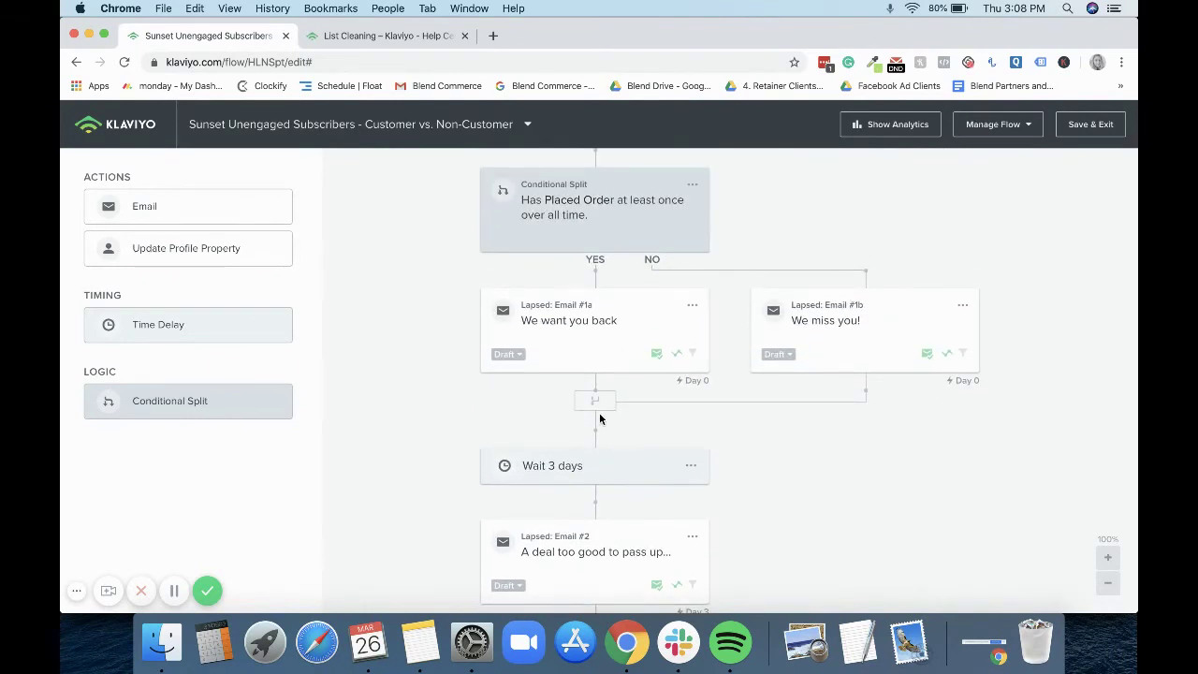
scroll(524, 402, down, 10)
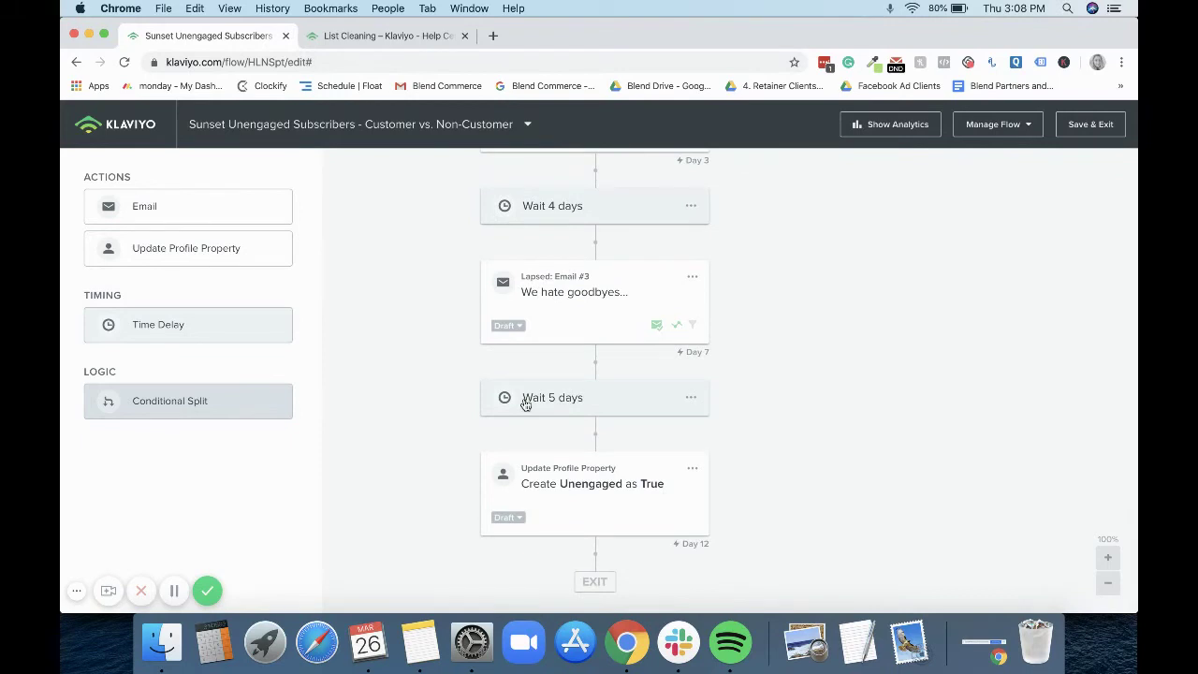
Review the Unengaged True Update Profile Property step unchanged, then save and exit the sunset flow
scroll(525, 403, up, 10)
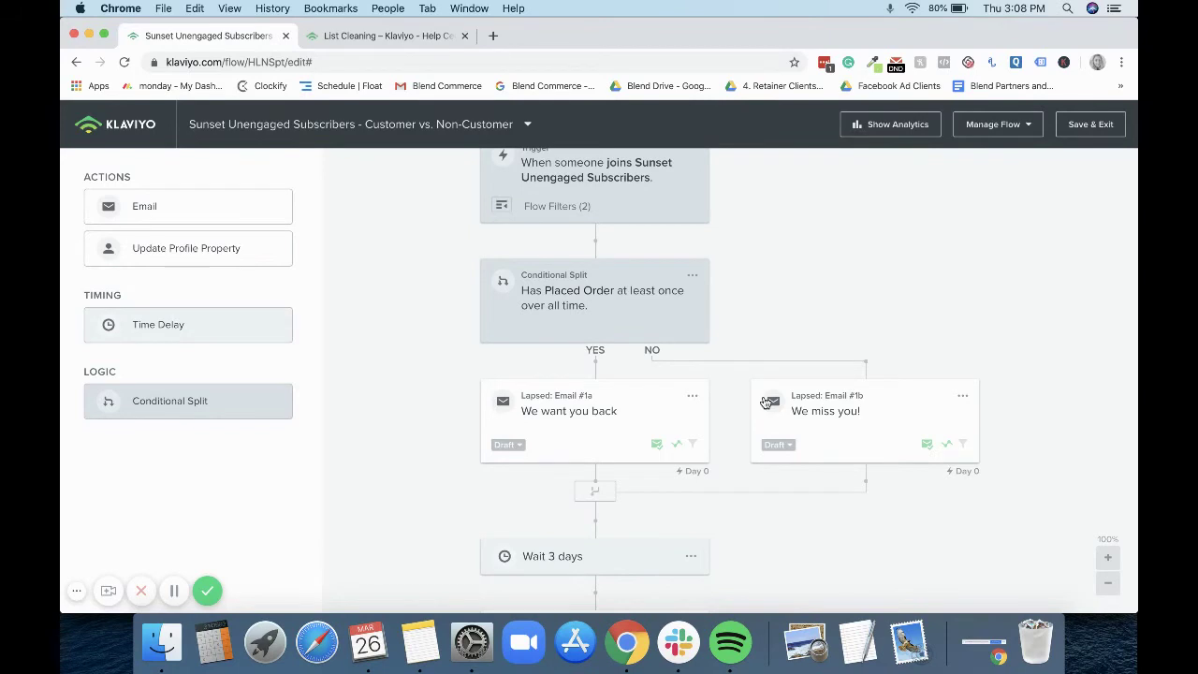
scroll(765, 402, down, 3)
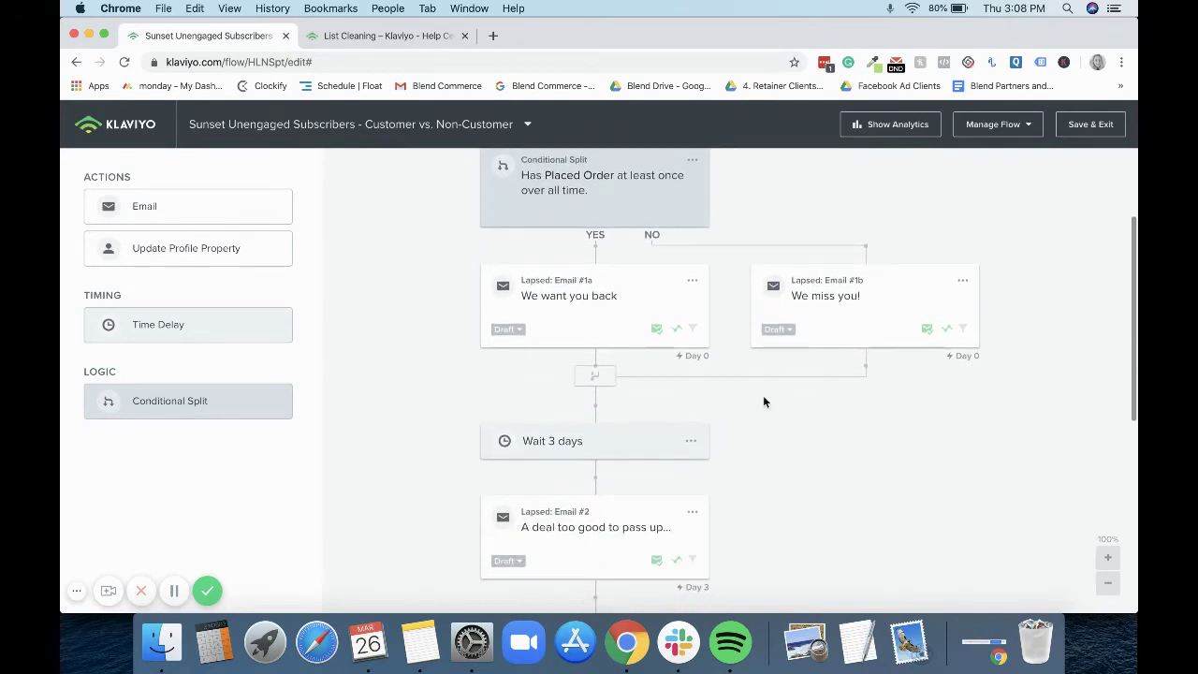
scroll(763, 403, down, 2)
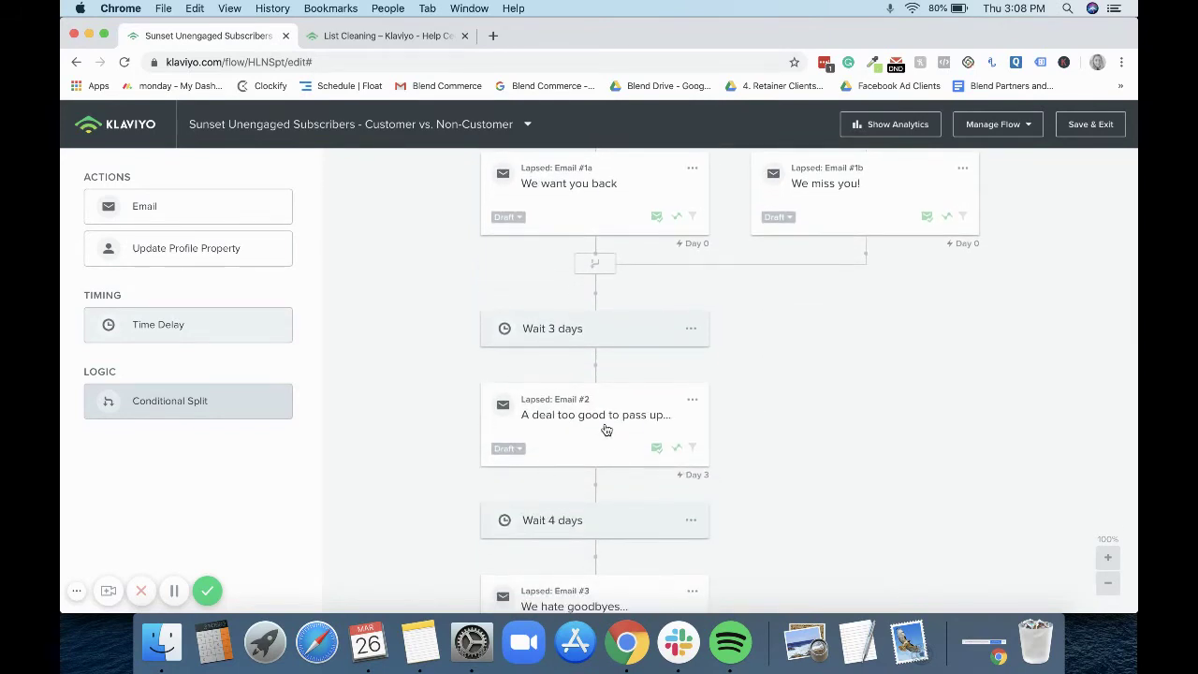
scroll(599, 426, down, 4)
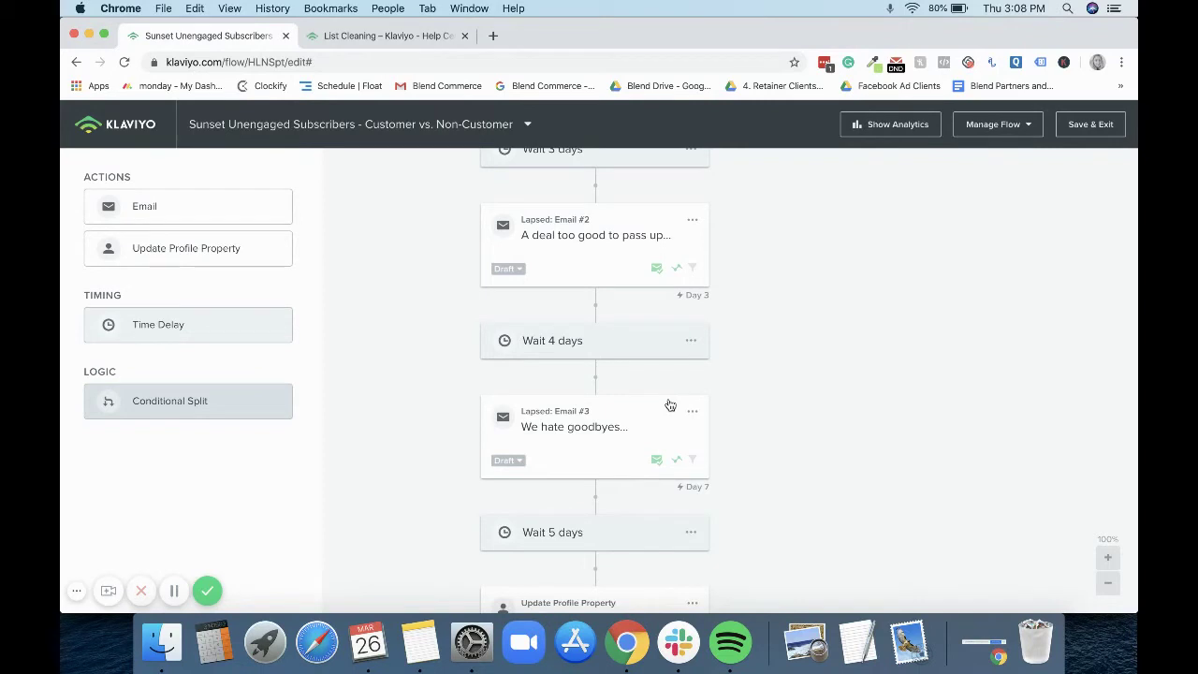
scroll(670, 405, down, 3)
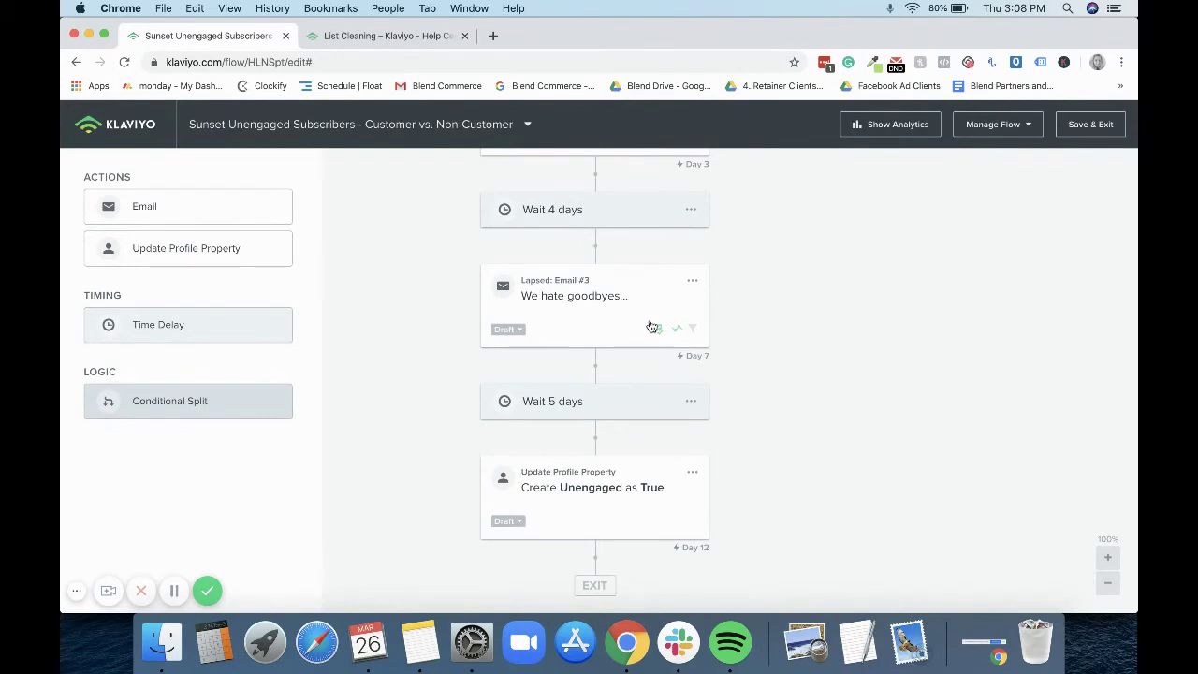
click(590, 502)
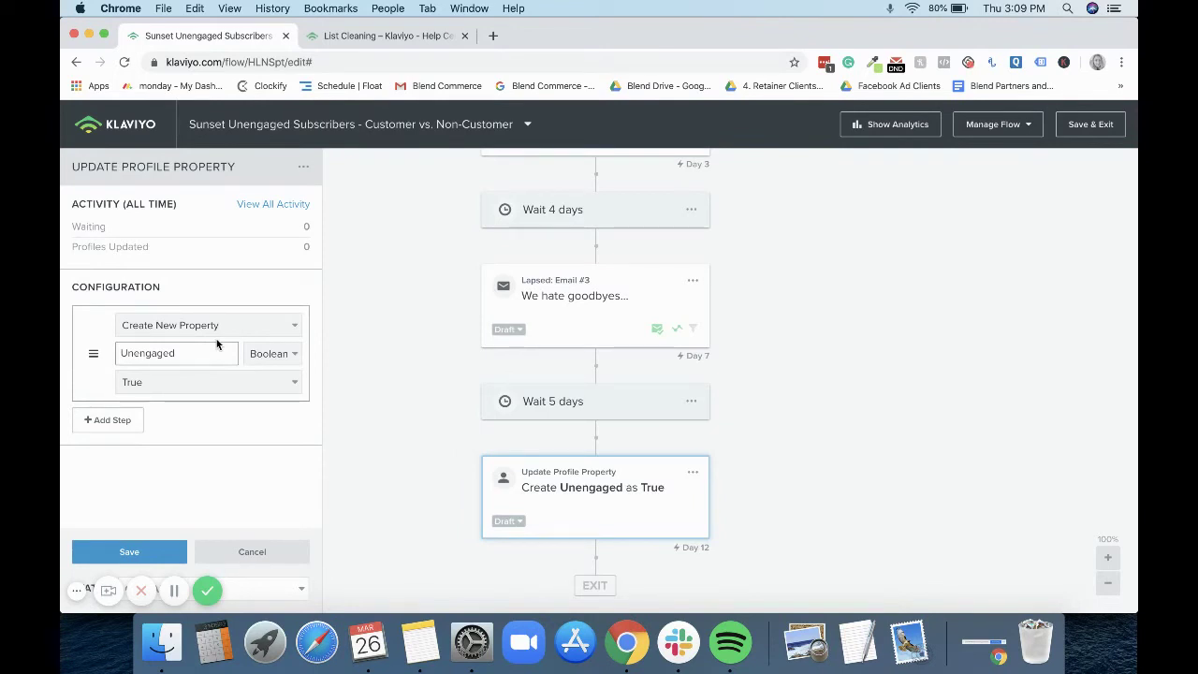
click(253, 552)
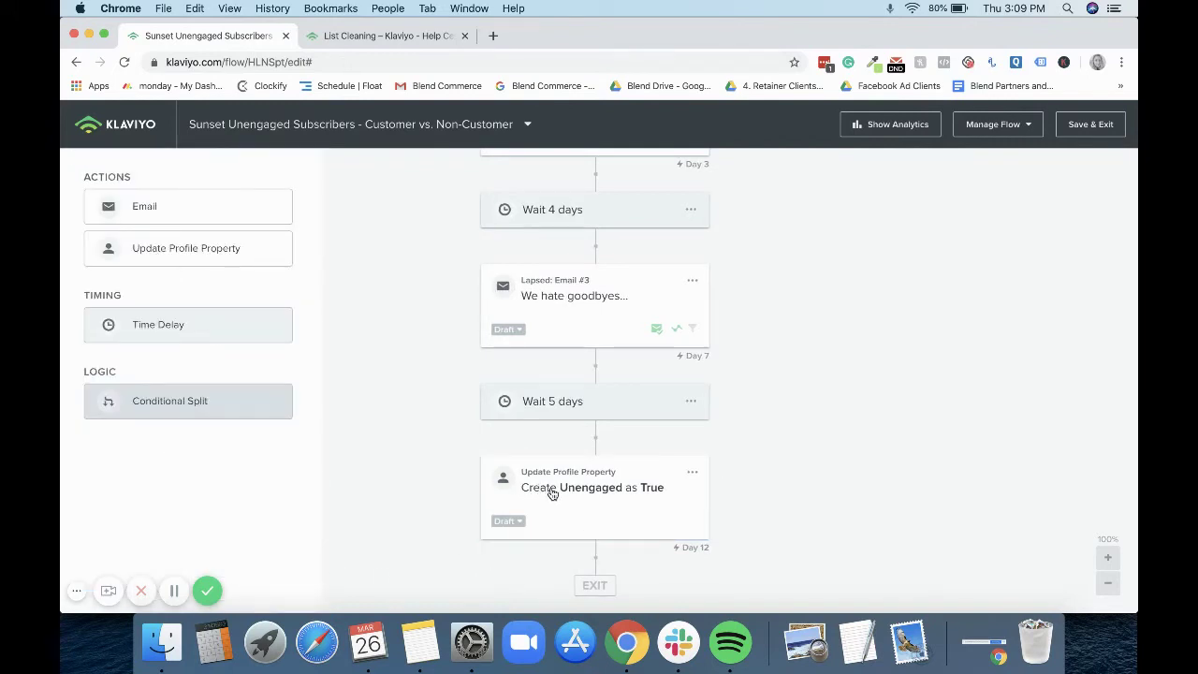
click(1090, 129)
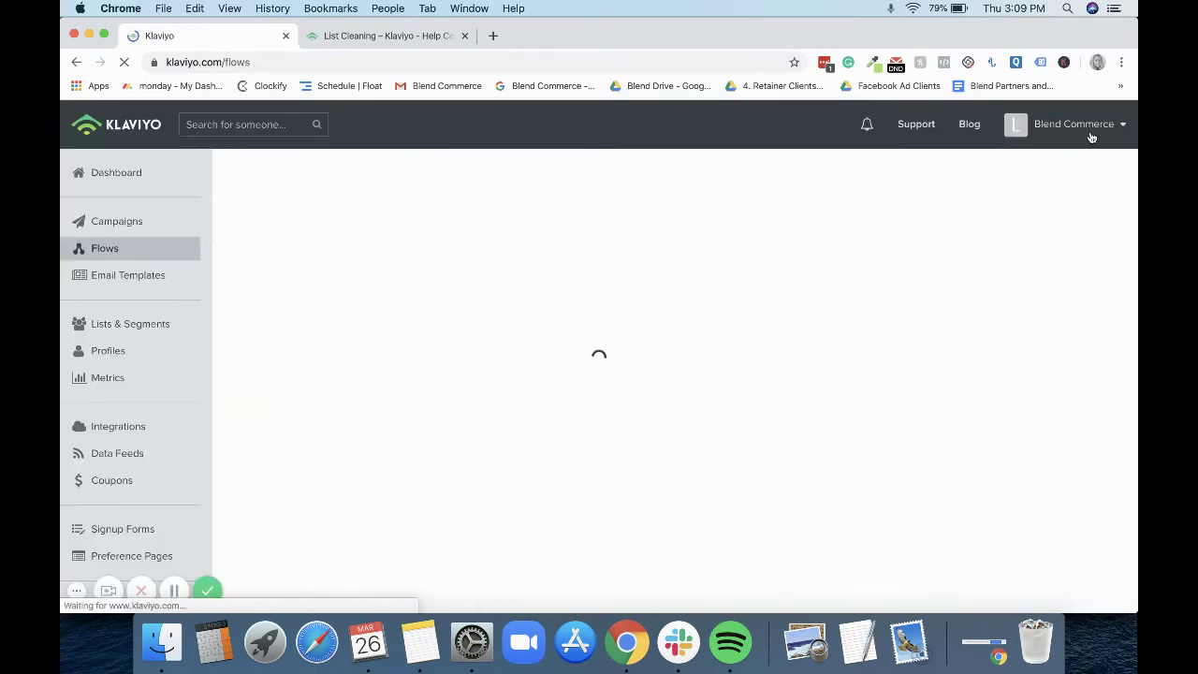
From Lists & Segments, create a new segment and name it 'Unengaged True'
click(120, 330)
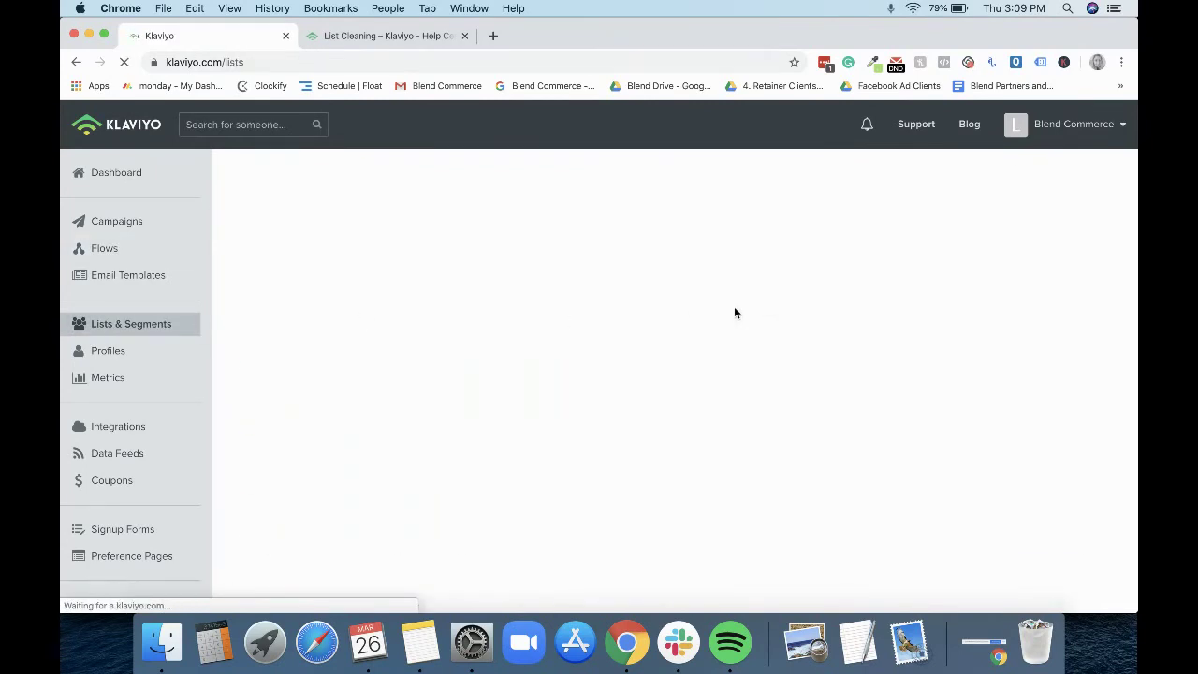
click(1027, 184)
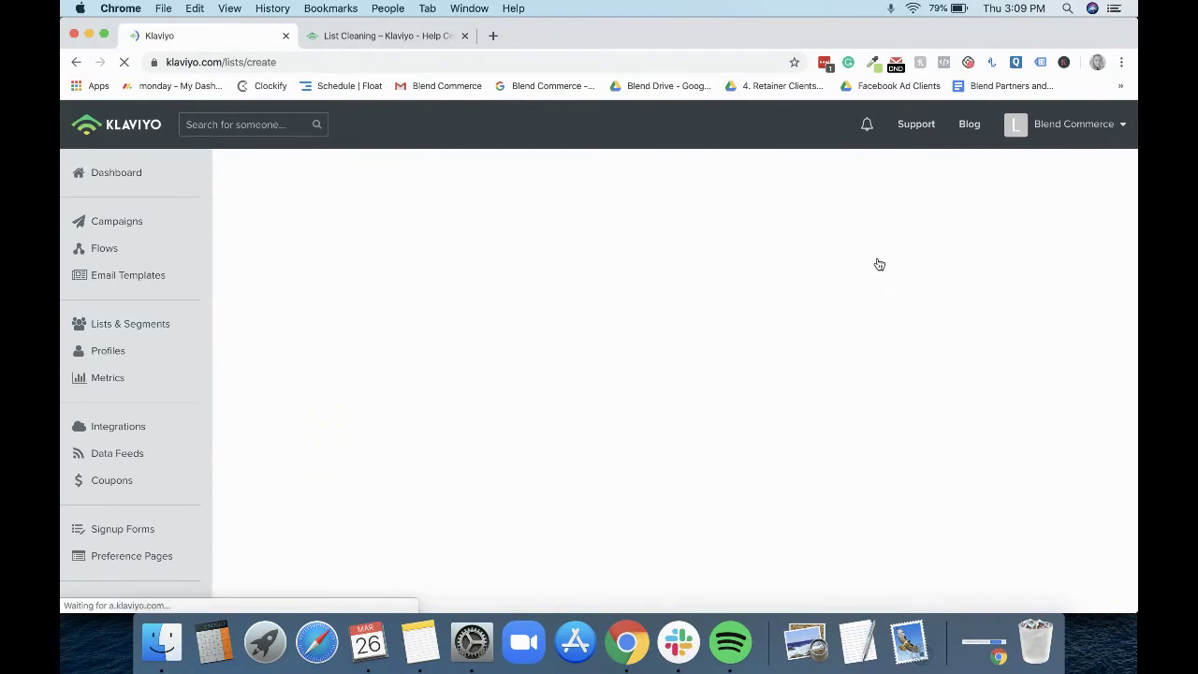
click(818, 315)
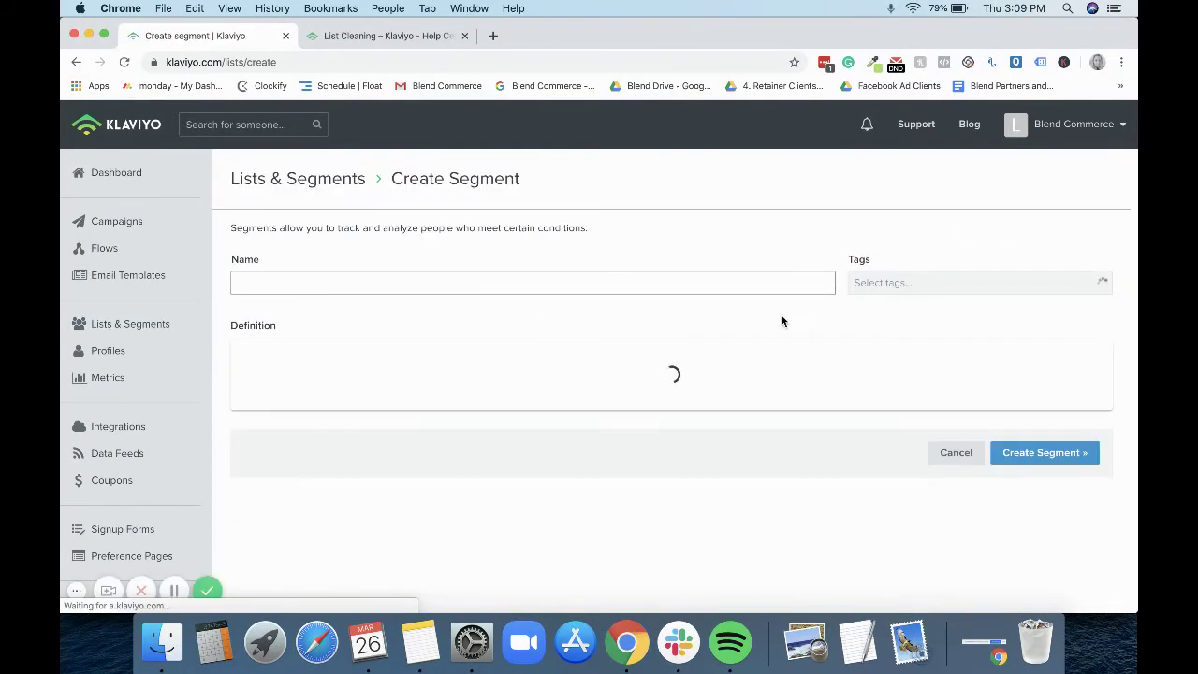
click(631, 276)
text(Un)
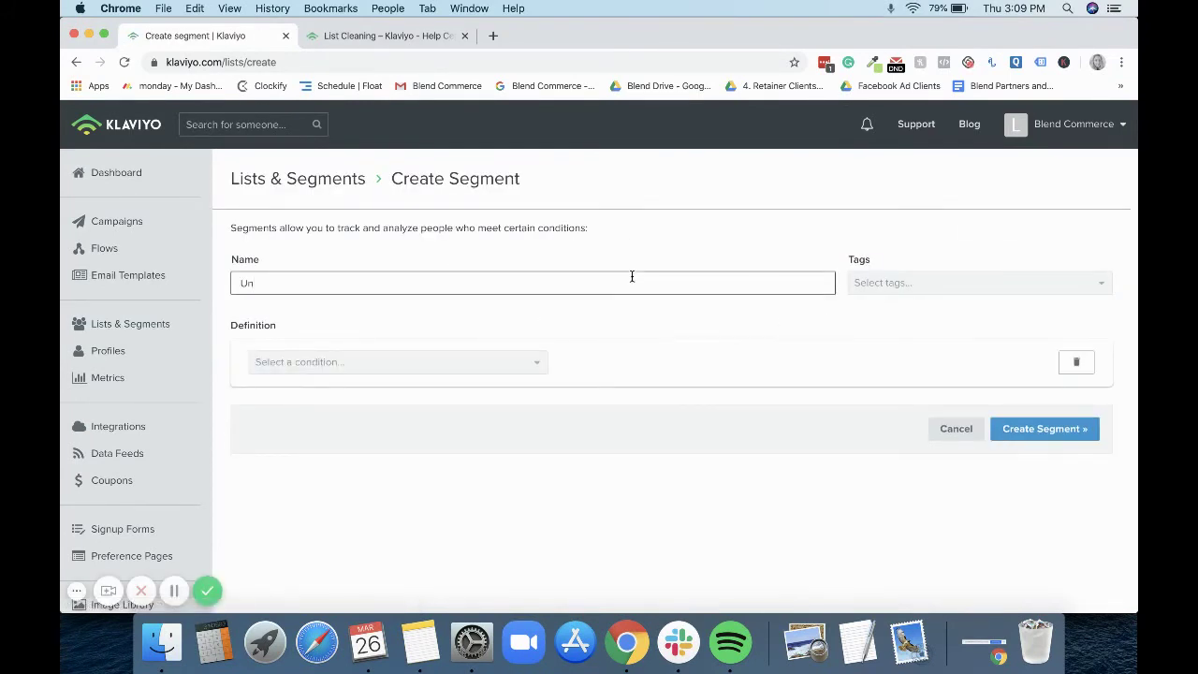
text(engaged True)
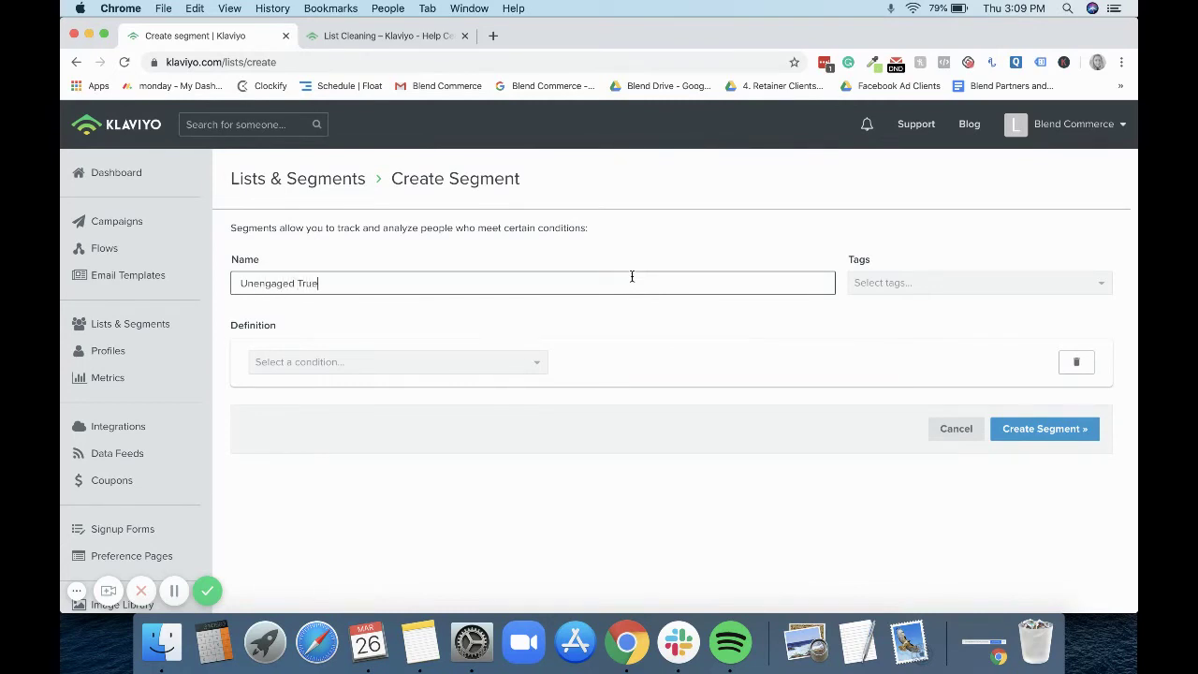
Base the segment condition on Properties about someone and search the properties for 'Unengaged'
click(439, 372)
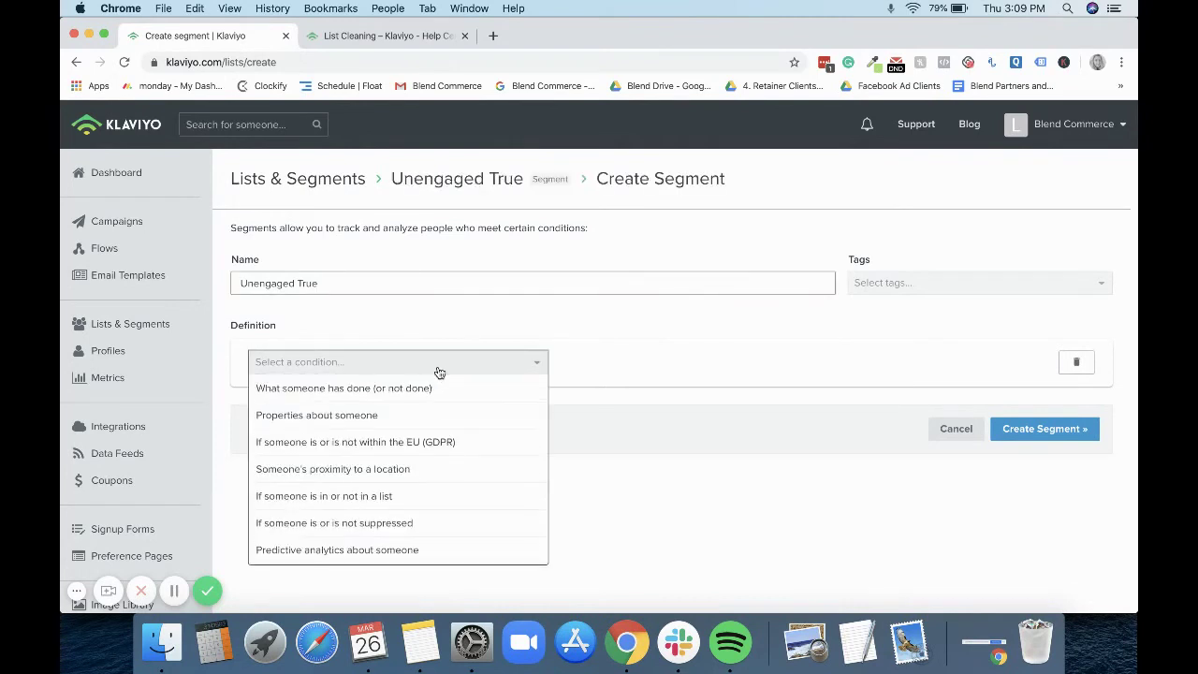
click(396, 420)
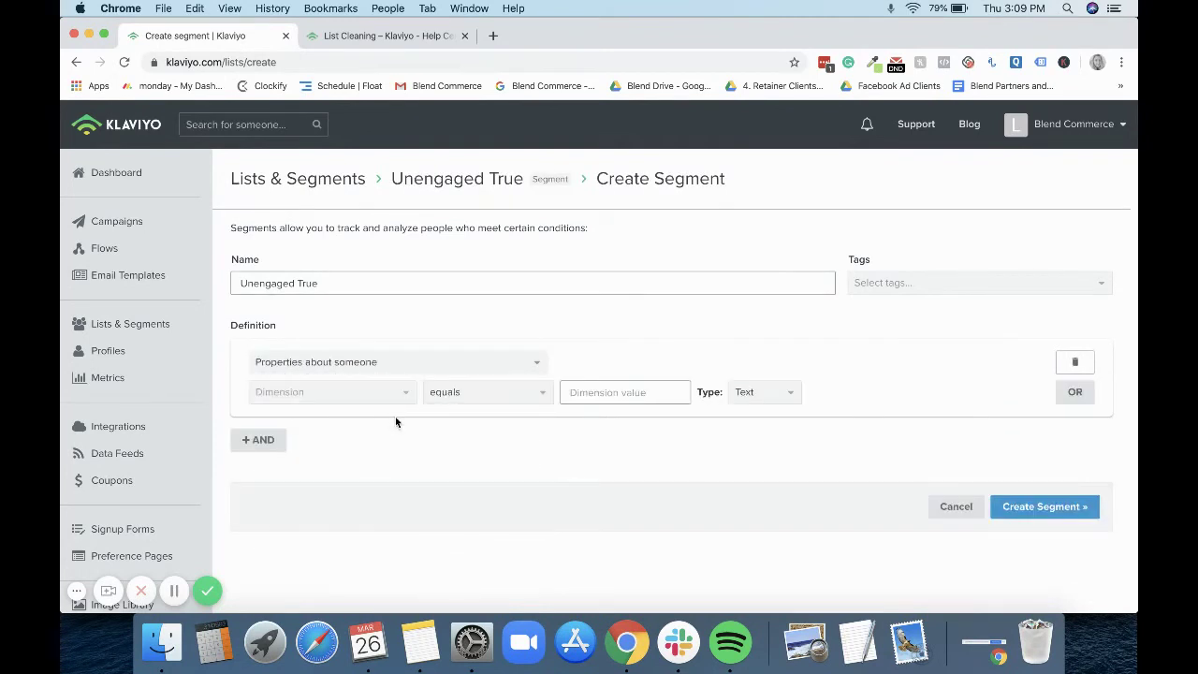
click(364, 397)
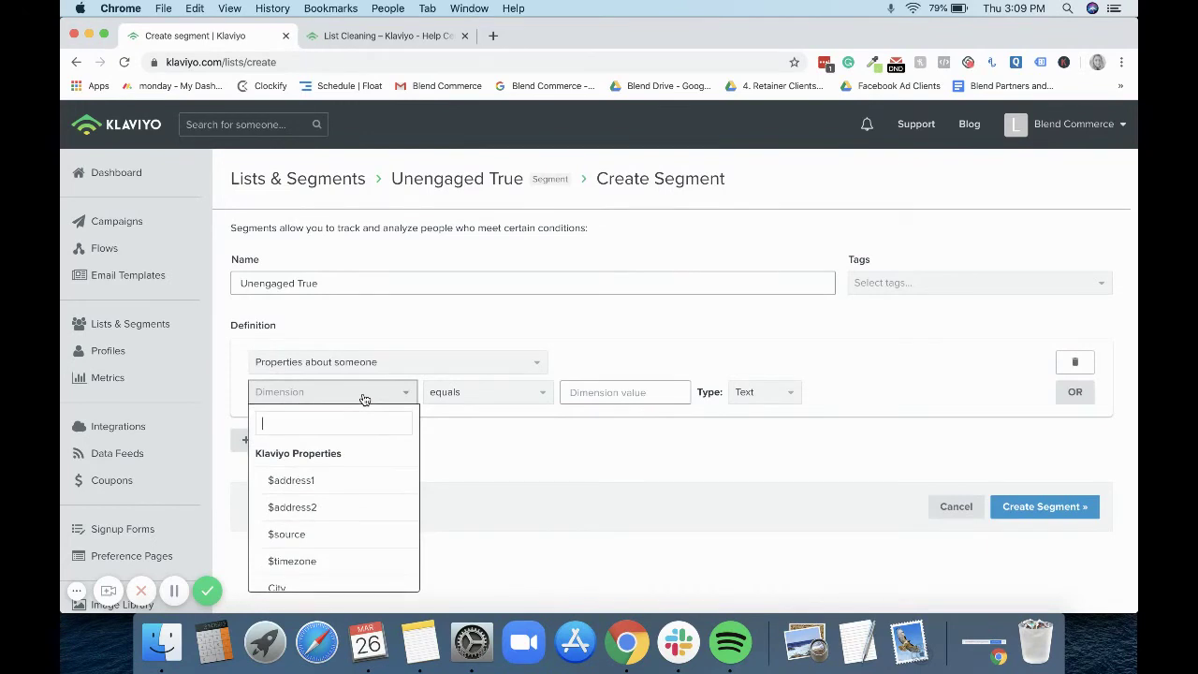
text(une)
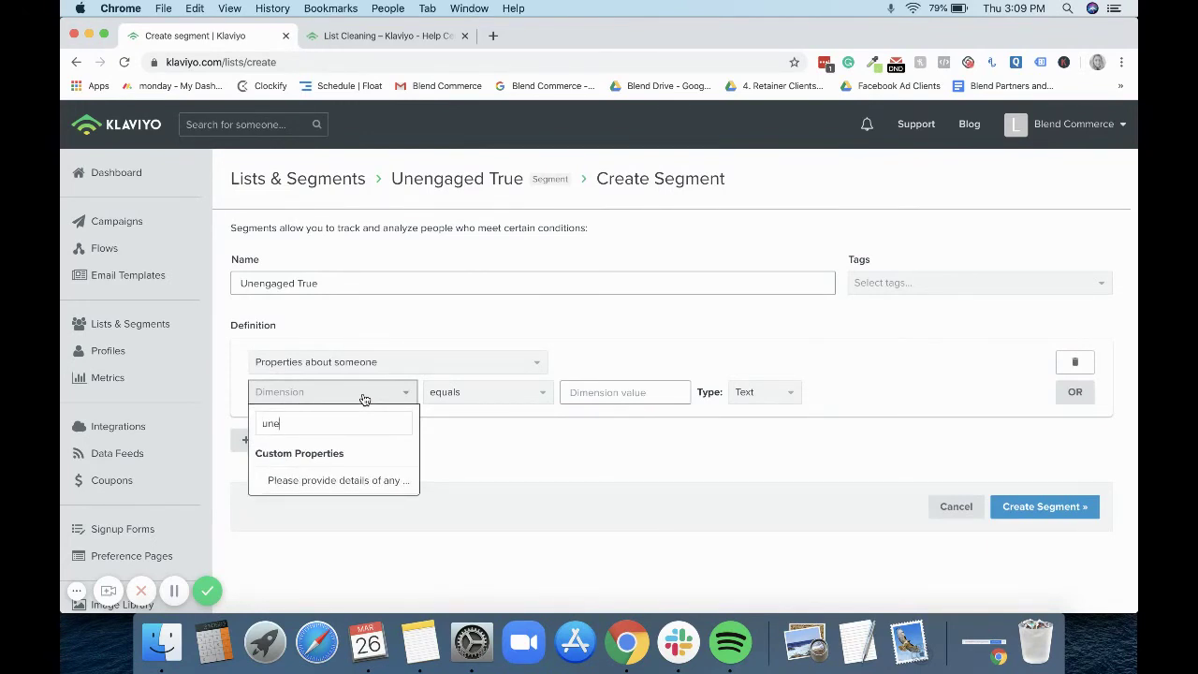
key(BackSpace)
key(BackSpace)
key(BackSpace)
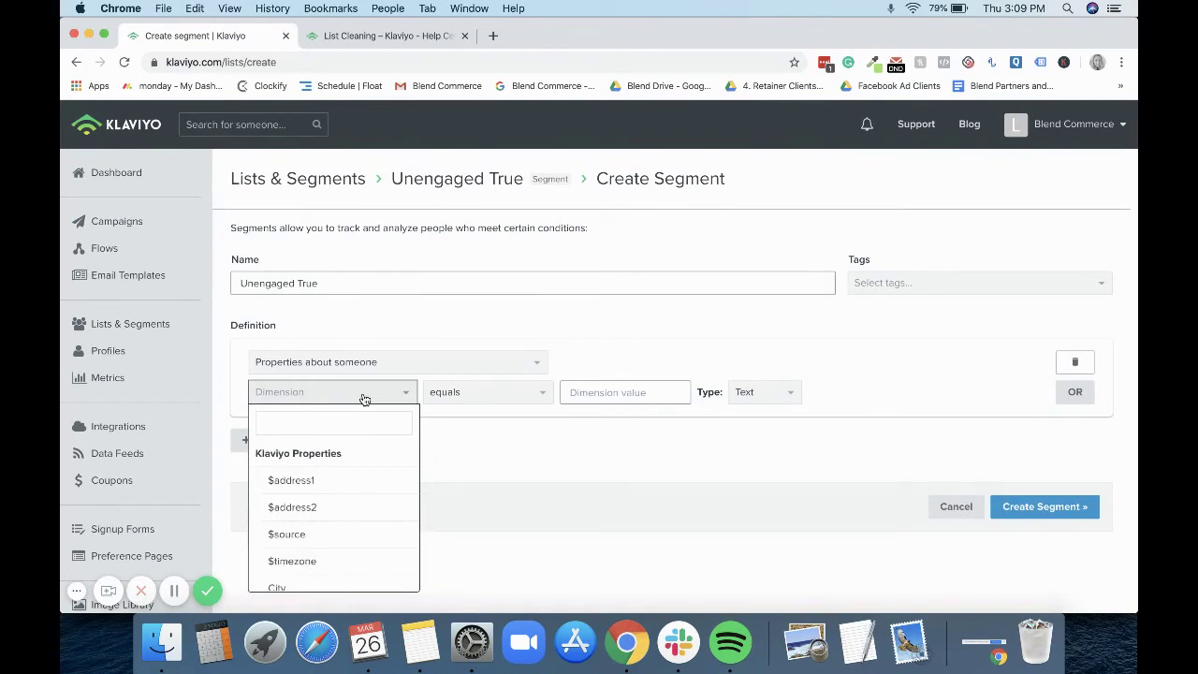
text(U)
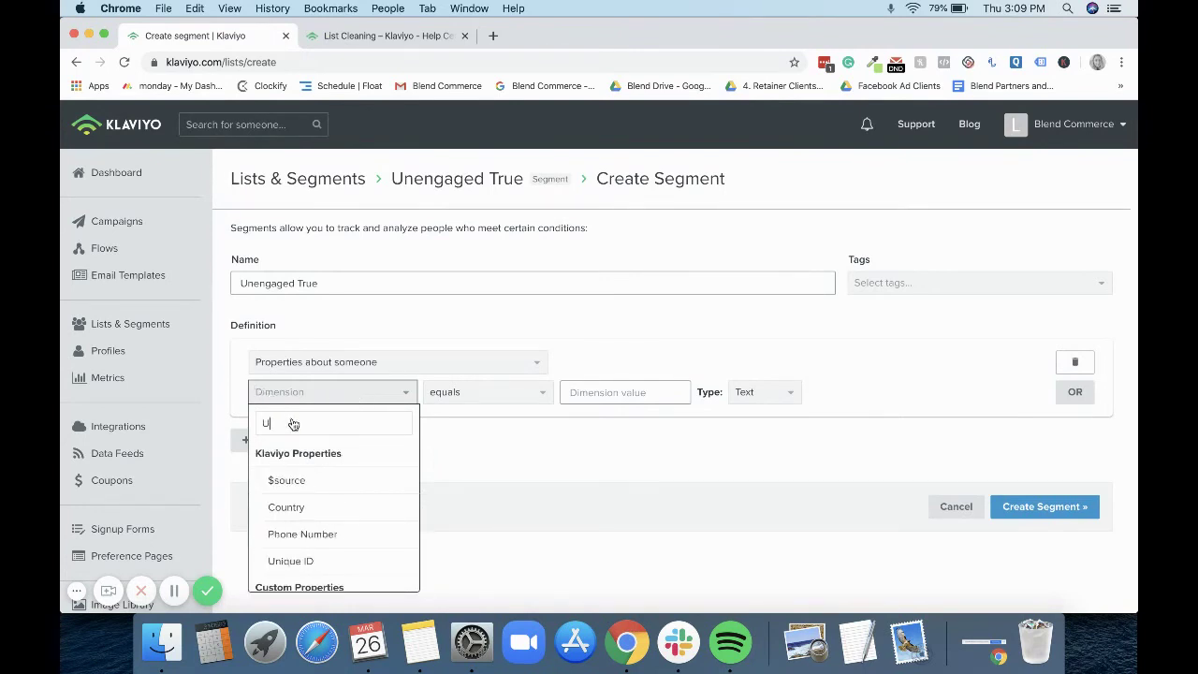
text(ne)
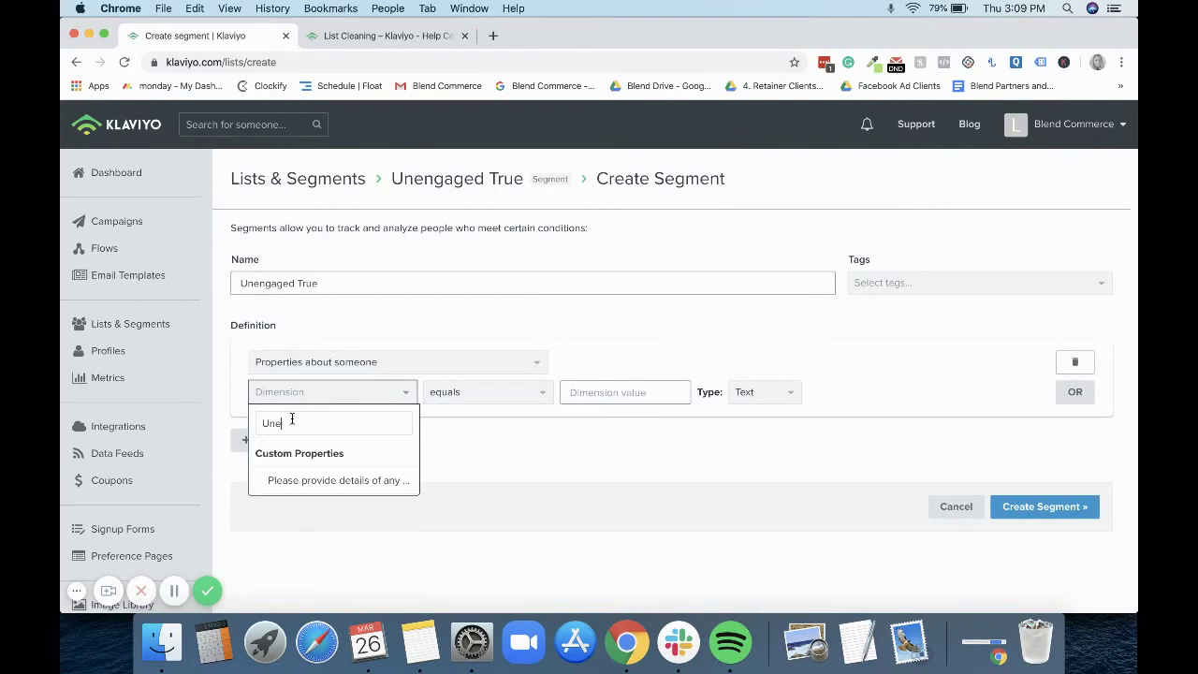
text(ngaged)
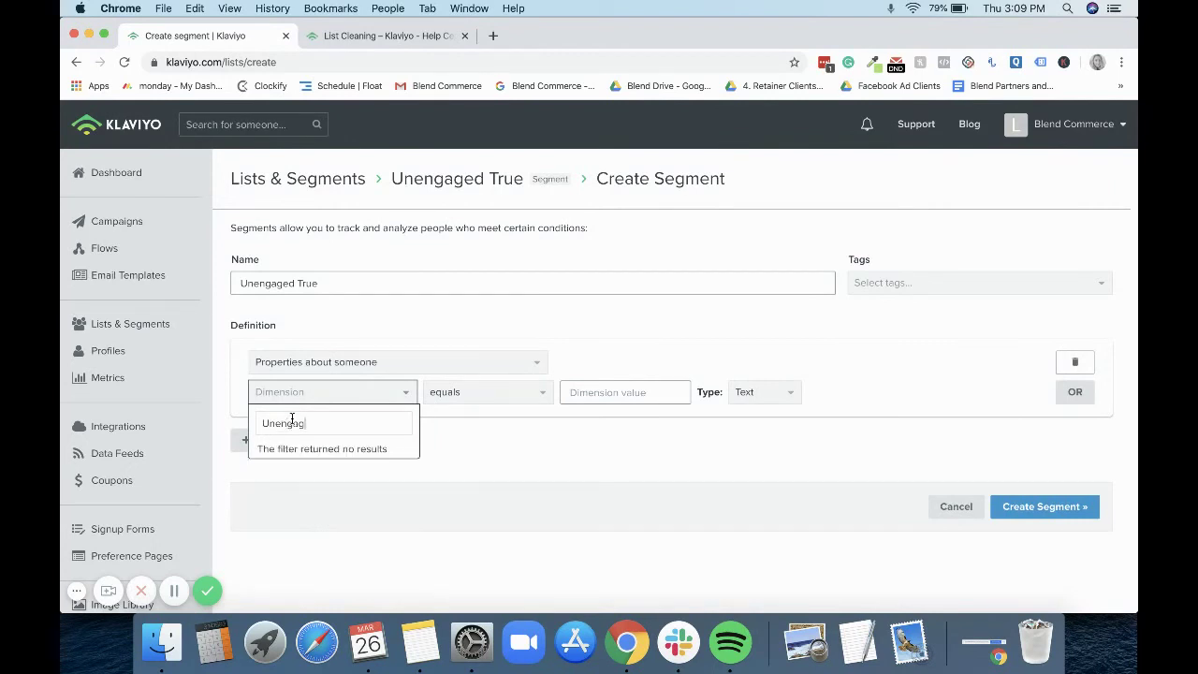
click(370, 468)
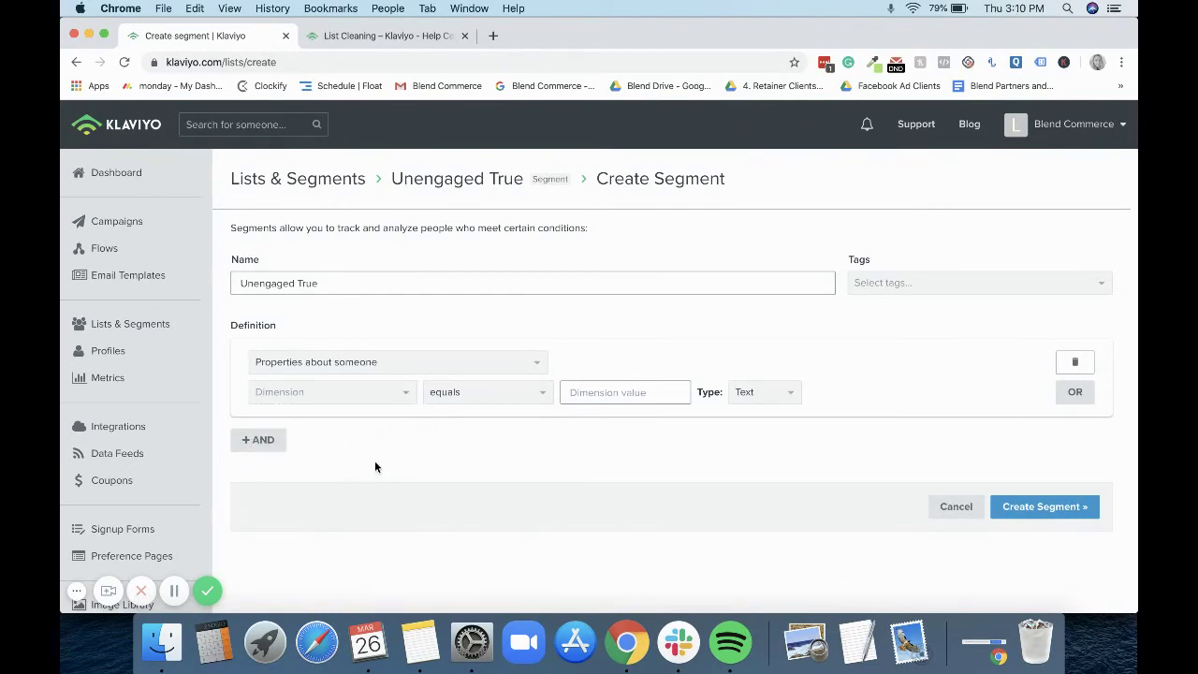
Set the condition to equals with a Boolean value, then abandon the draft for Lists & Segments
click(468, 401)
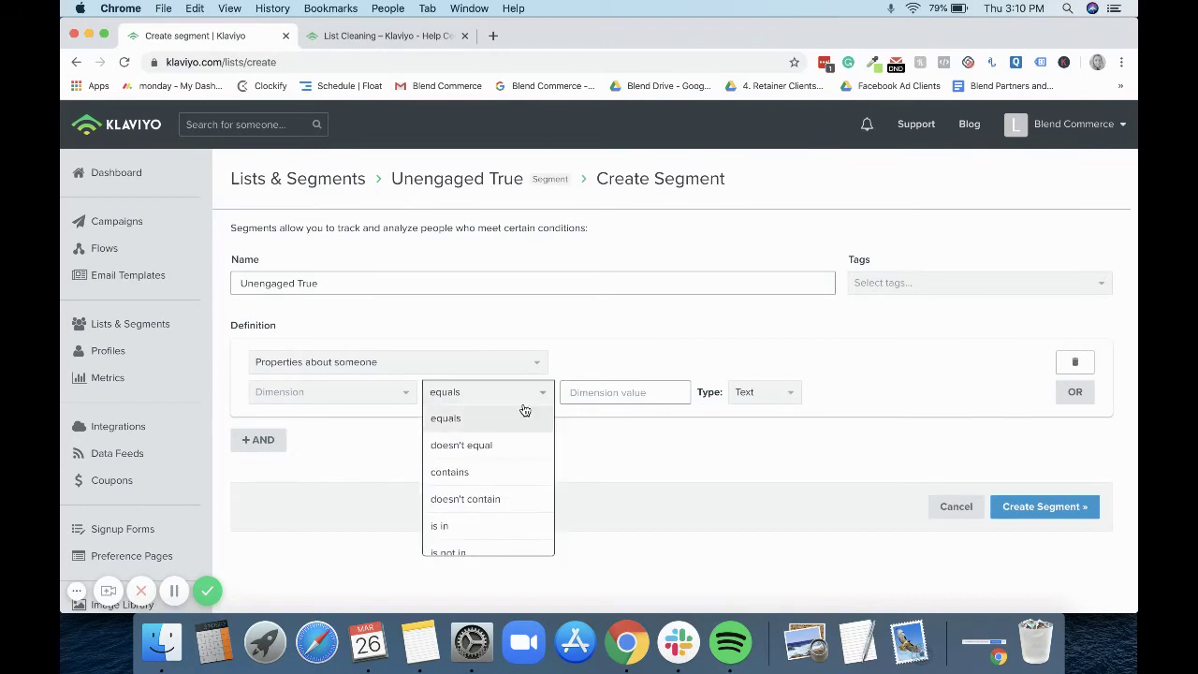
click(599, 399)
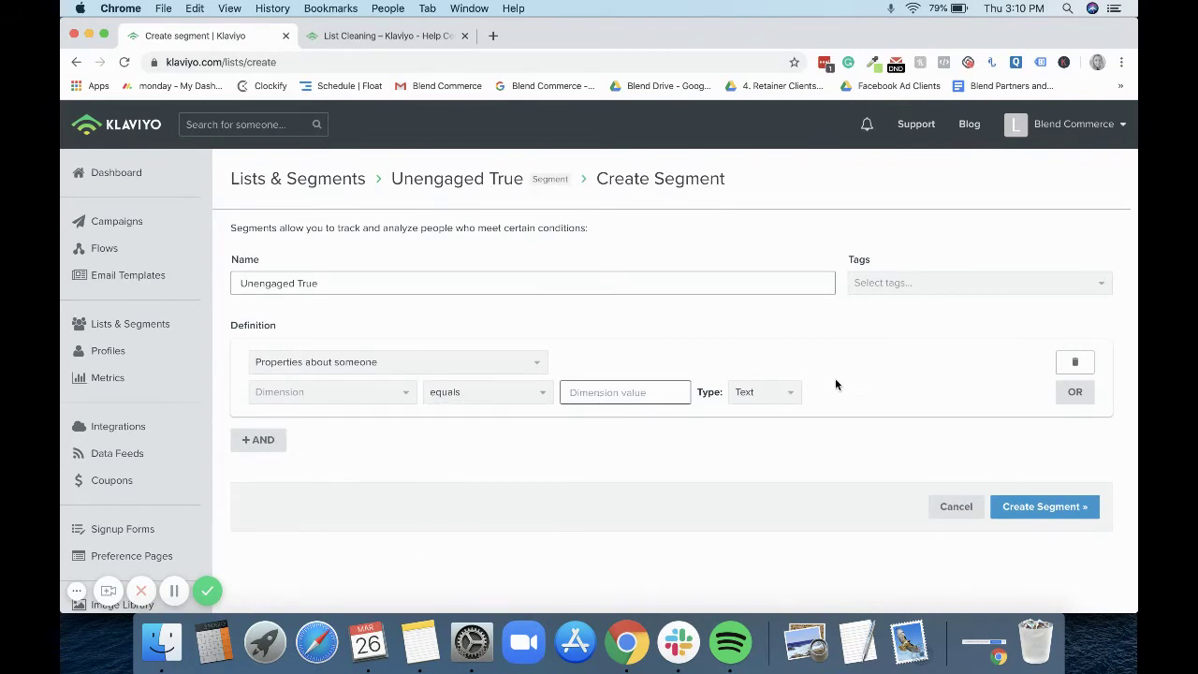
click(763, 404)
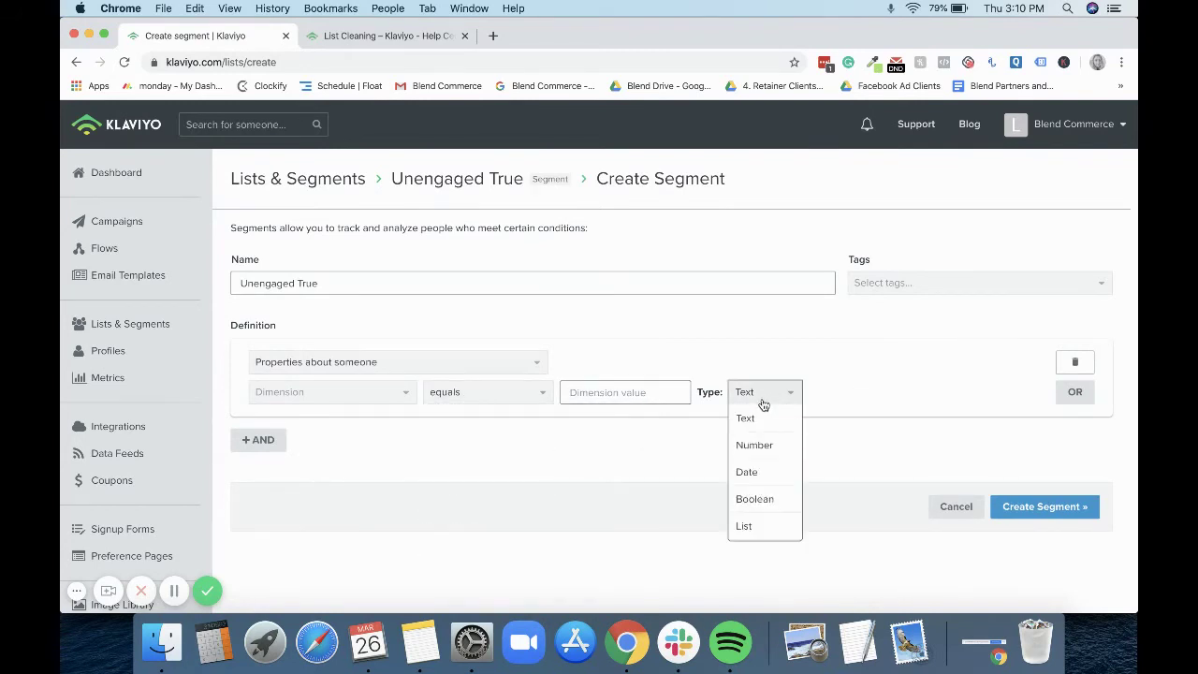
click(763, 499)
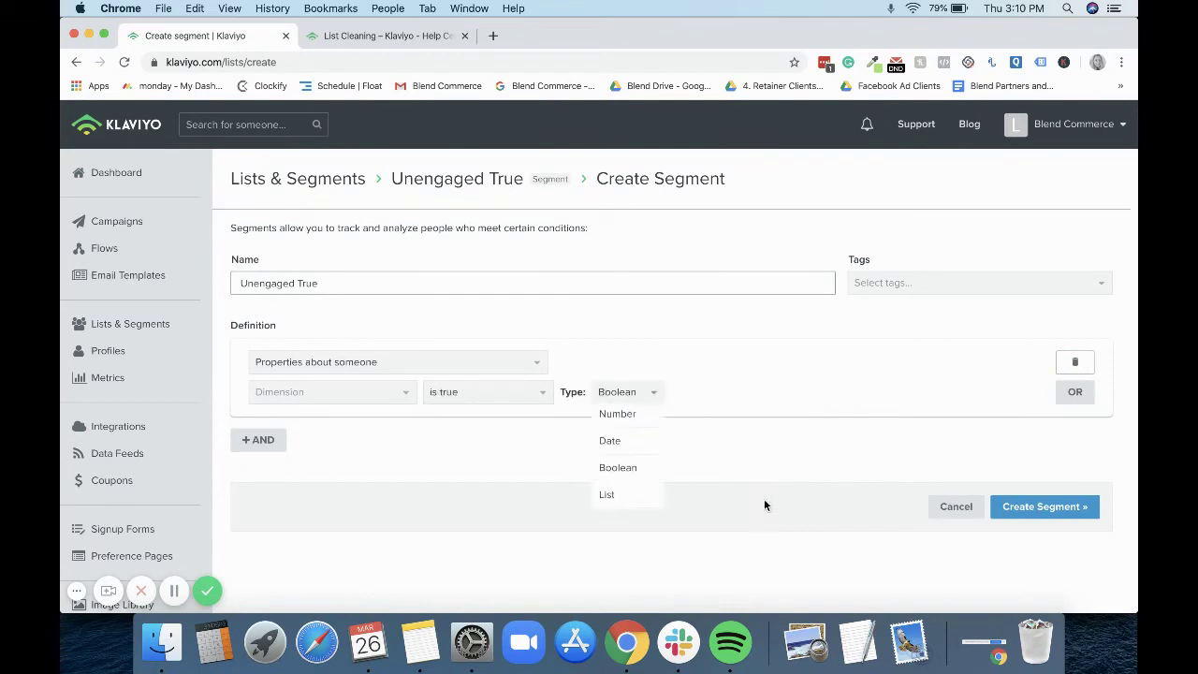
click(520, 394)
click(332, 399)
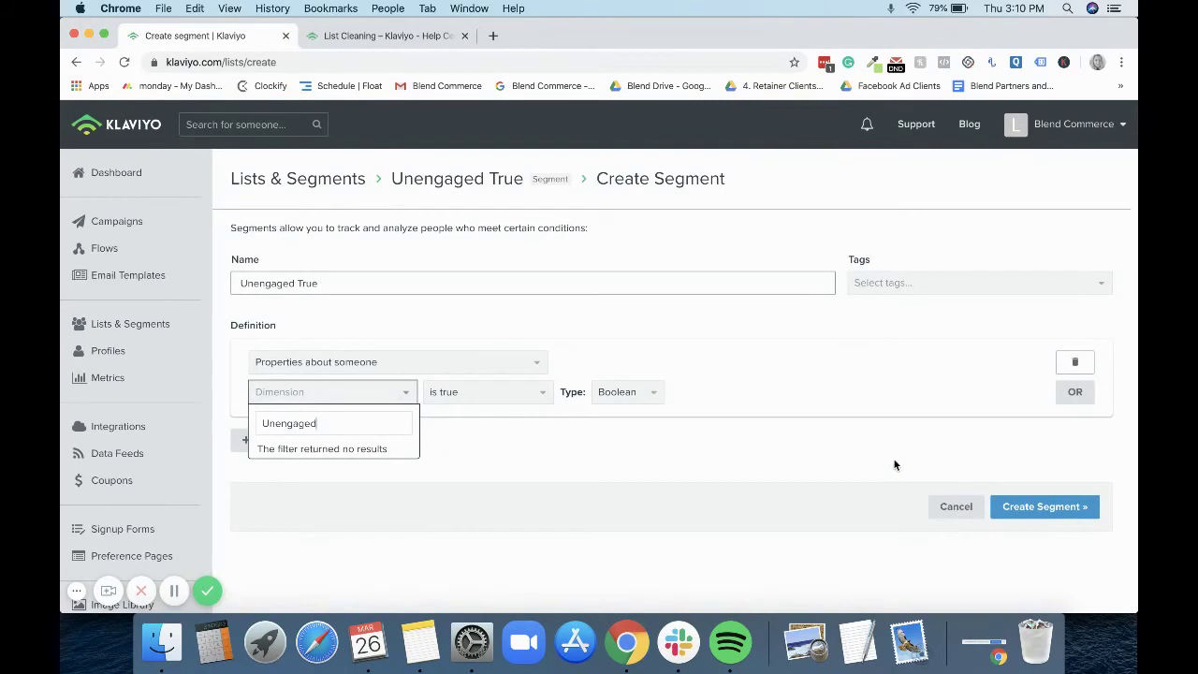
click(130, 332)
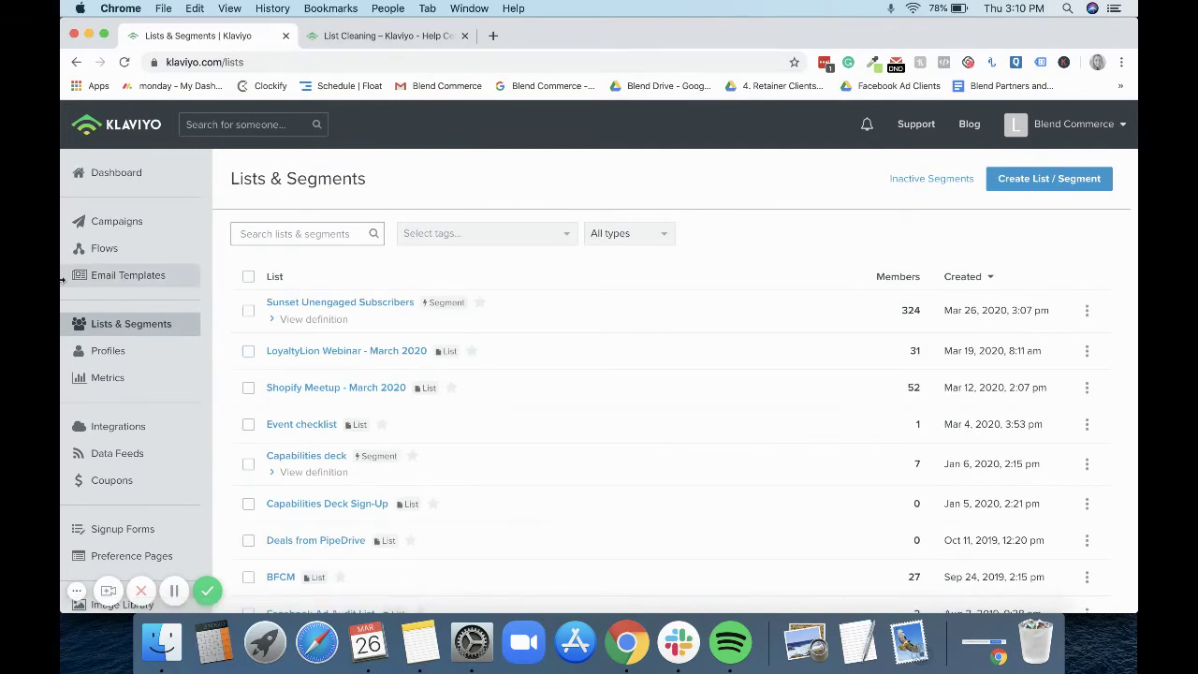
Export the 324-member Sunset Unengaged Subscribers segment to CSV with email, then go to Profiles
click(355, 304)
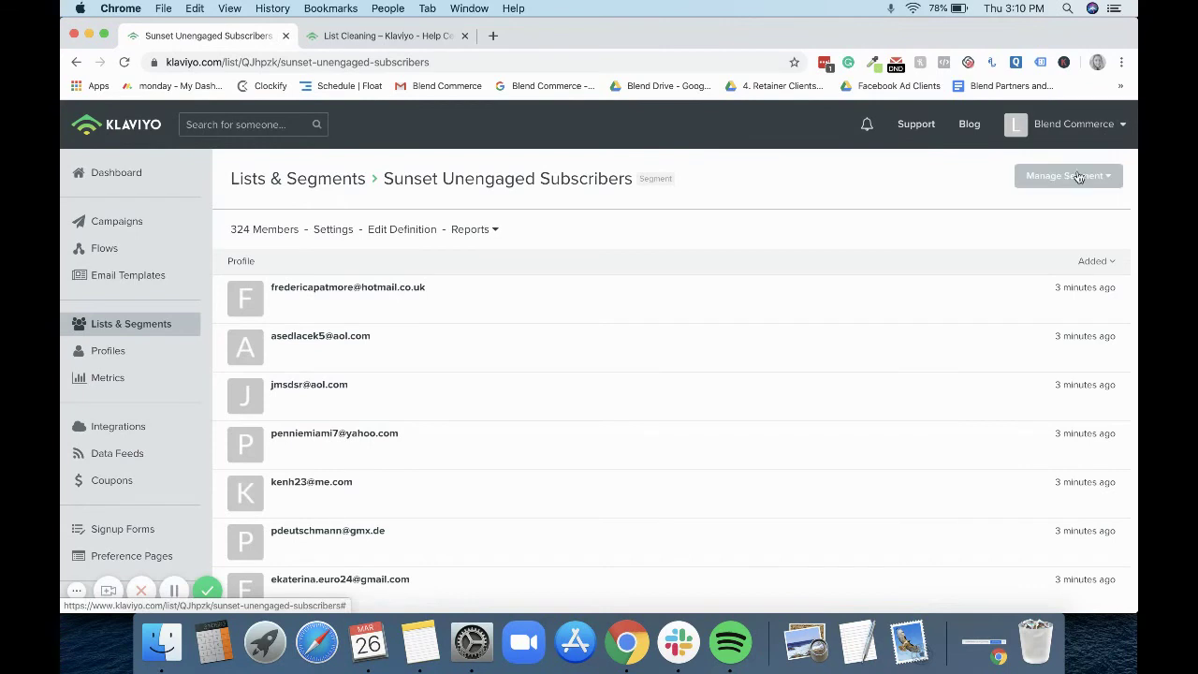
click(1078, 177)
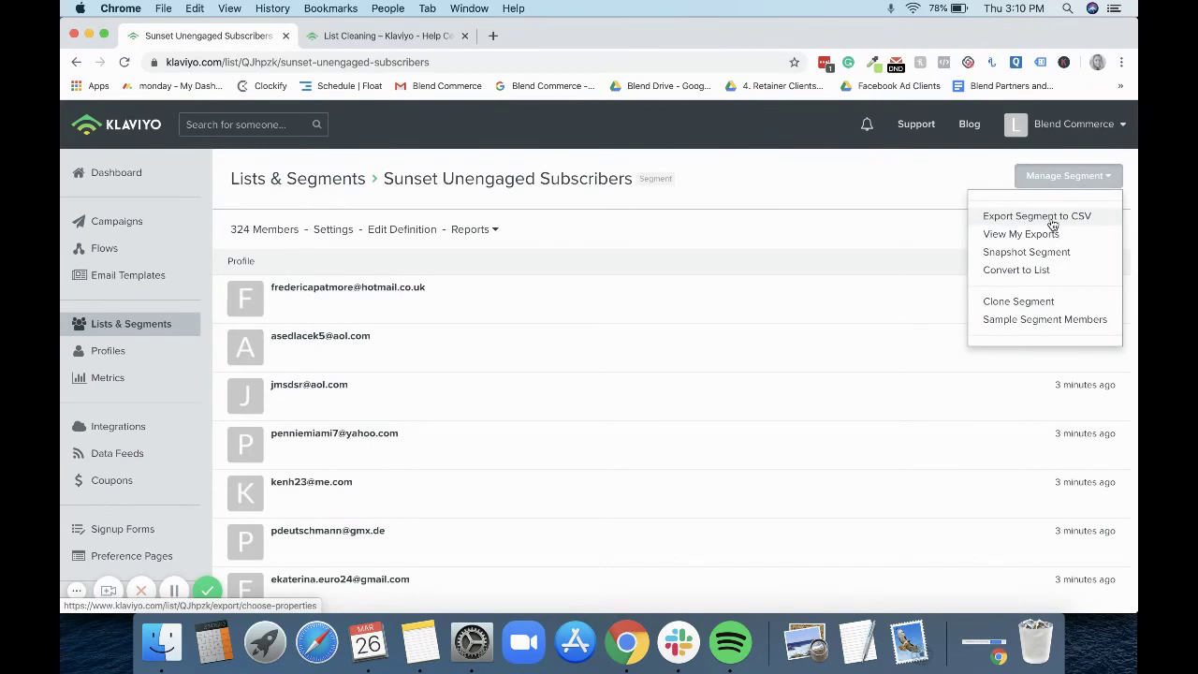
click(1052, 223)
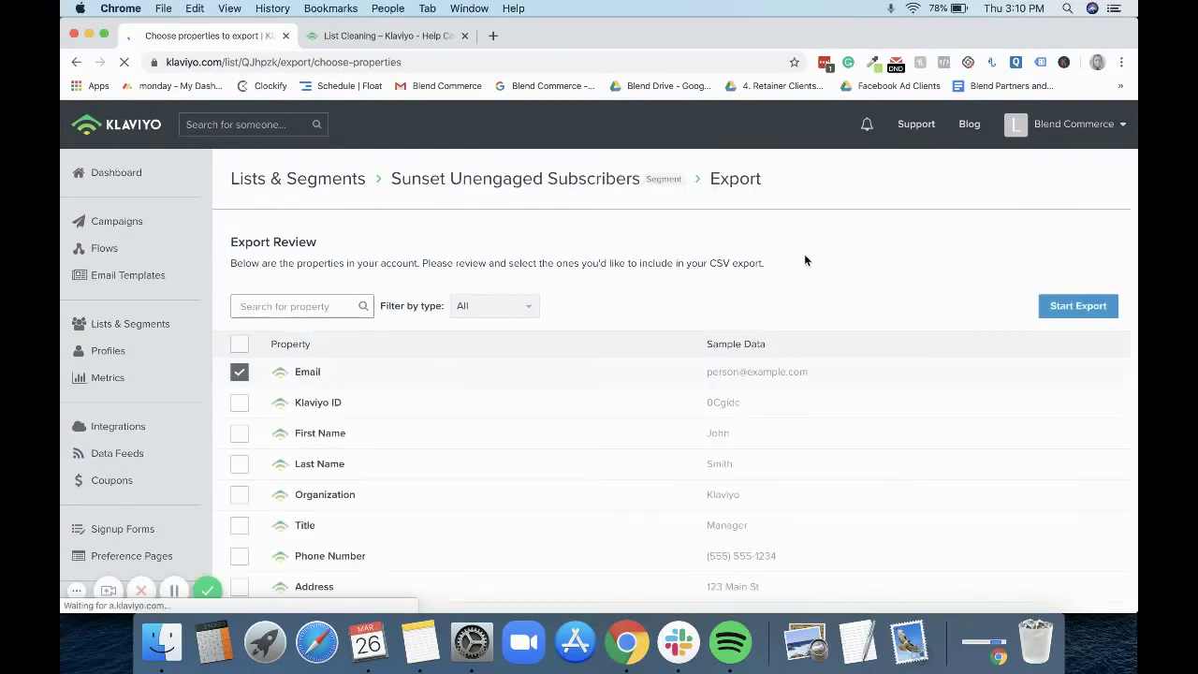
click(1099, 308)
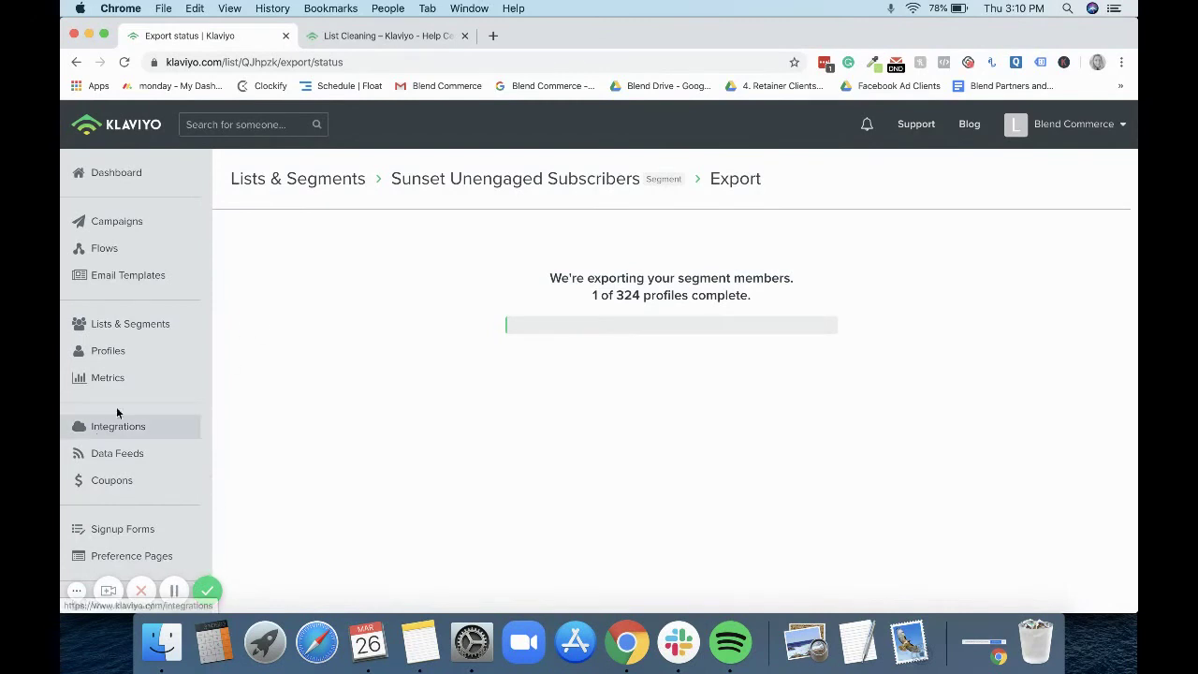
click(133, 358)
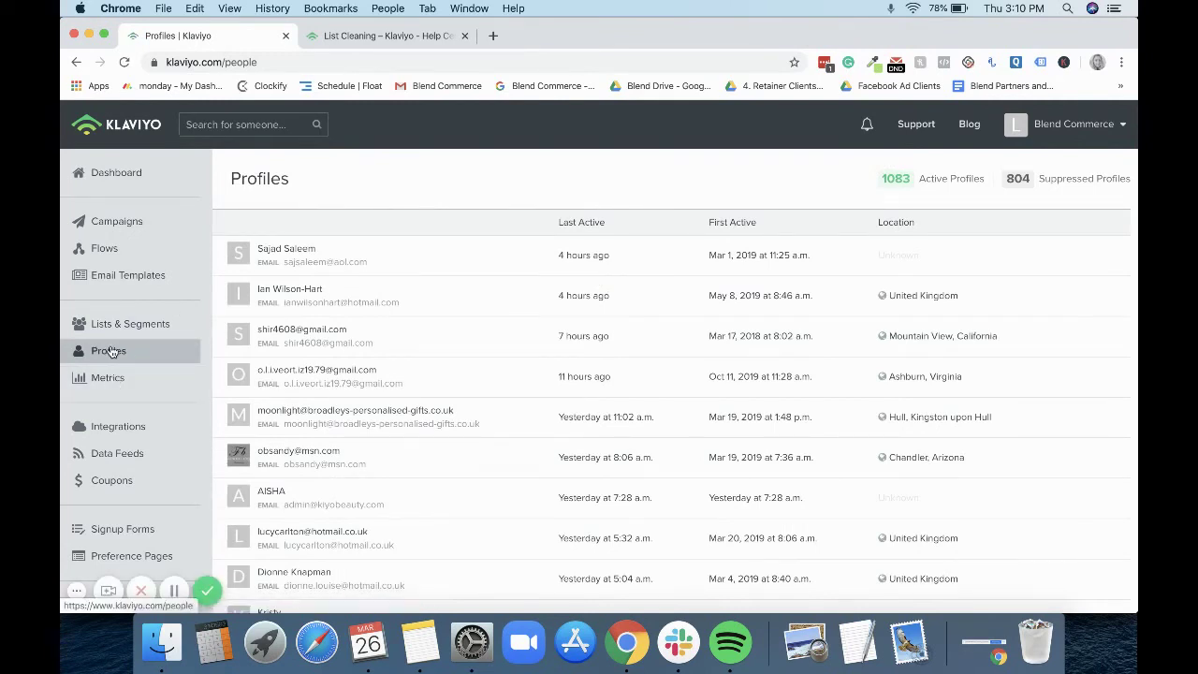
View the 804 suppressed profiles and inspect the Upload Suppressions File dialog without uploading
click(1063, 183)
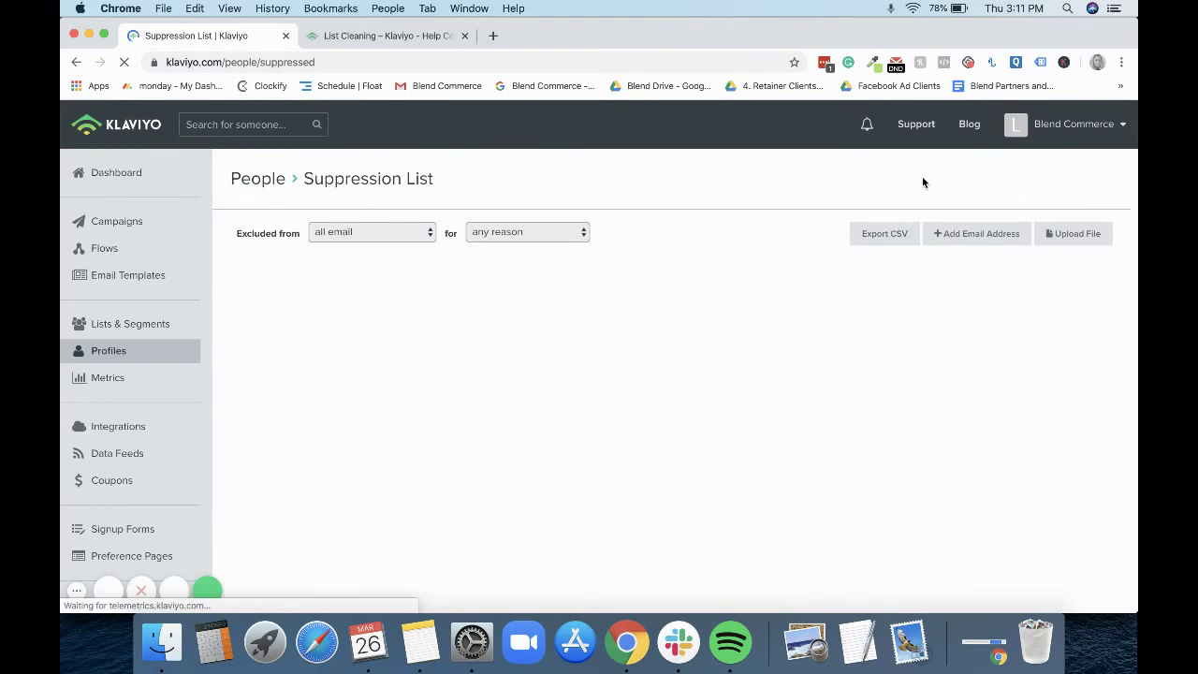
click(1078, 238)
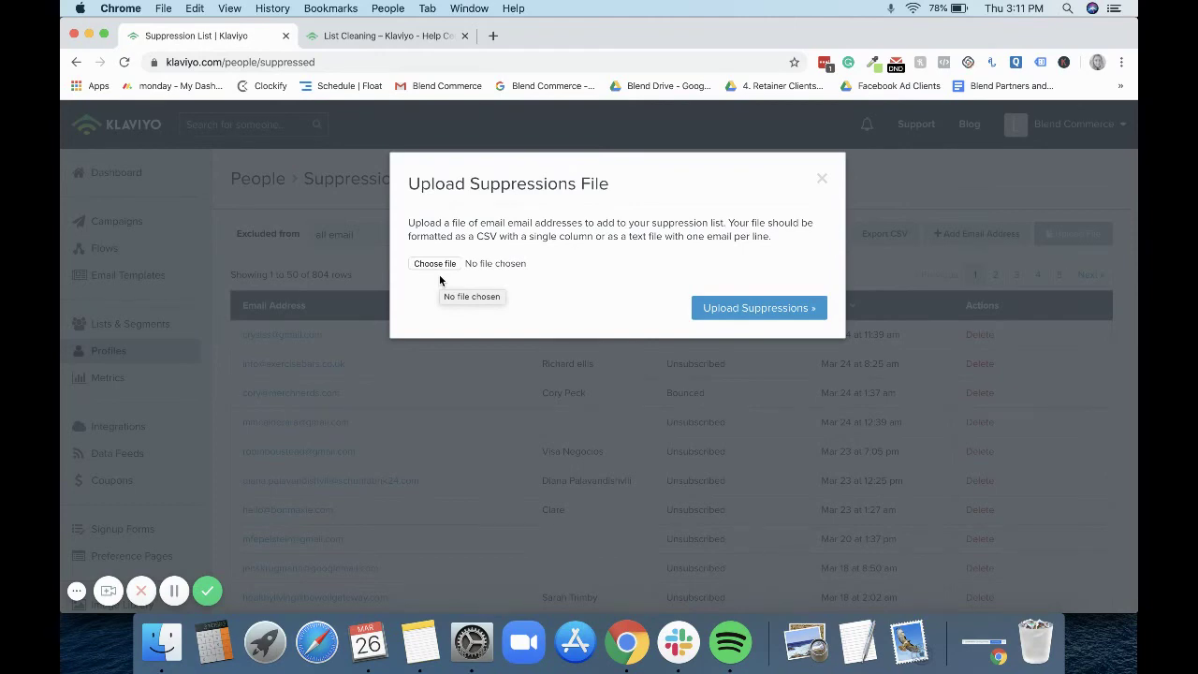
click(822, 179)
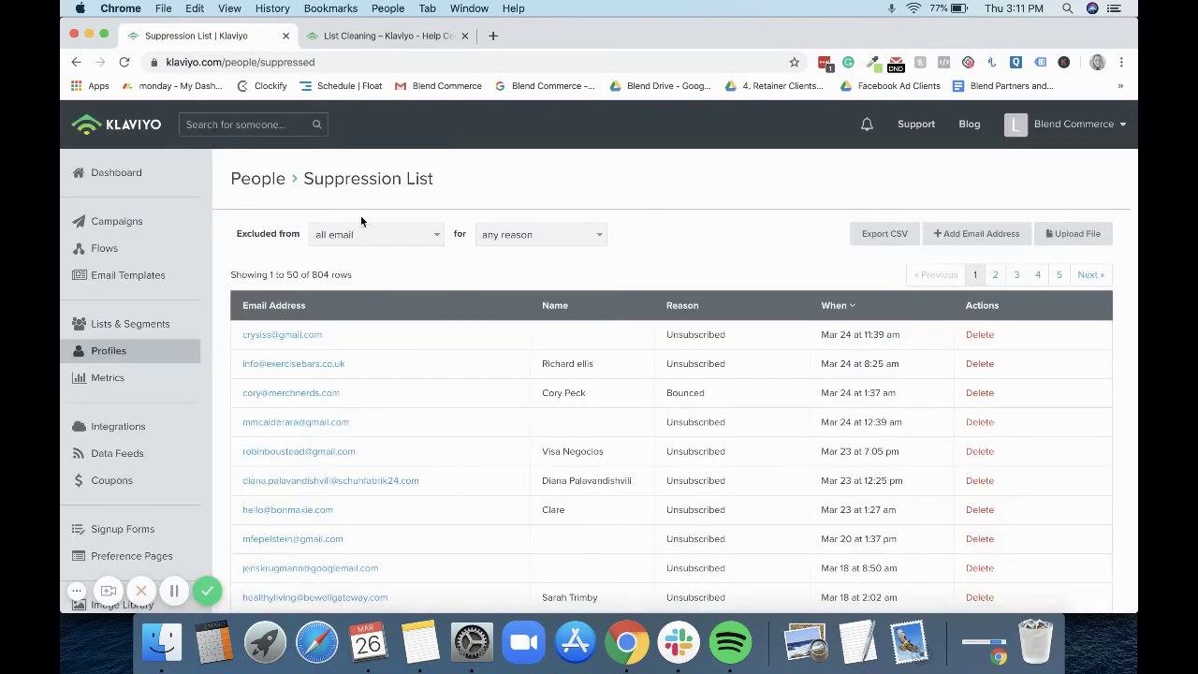
Return to the Klaviyo Dashboard from the left sidebar
click(130, 184)
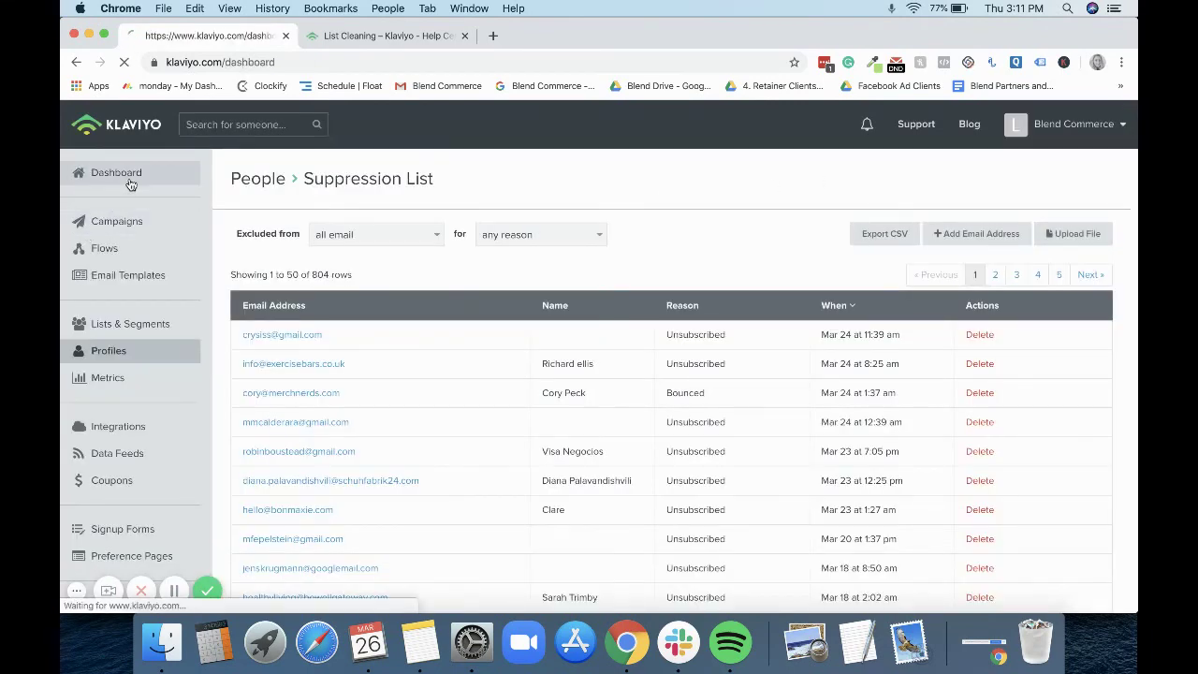